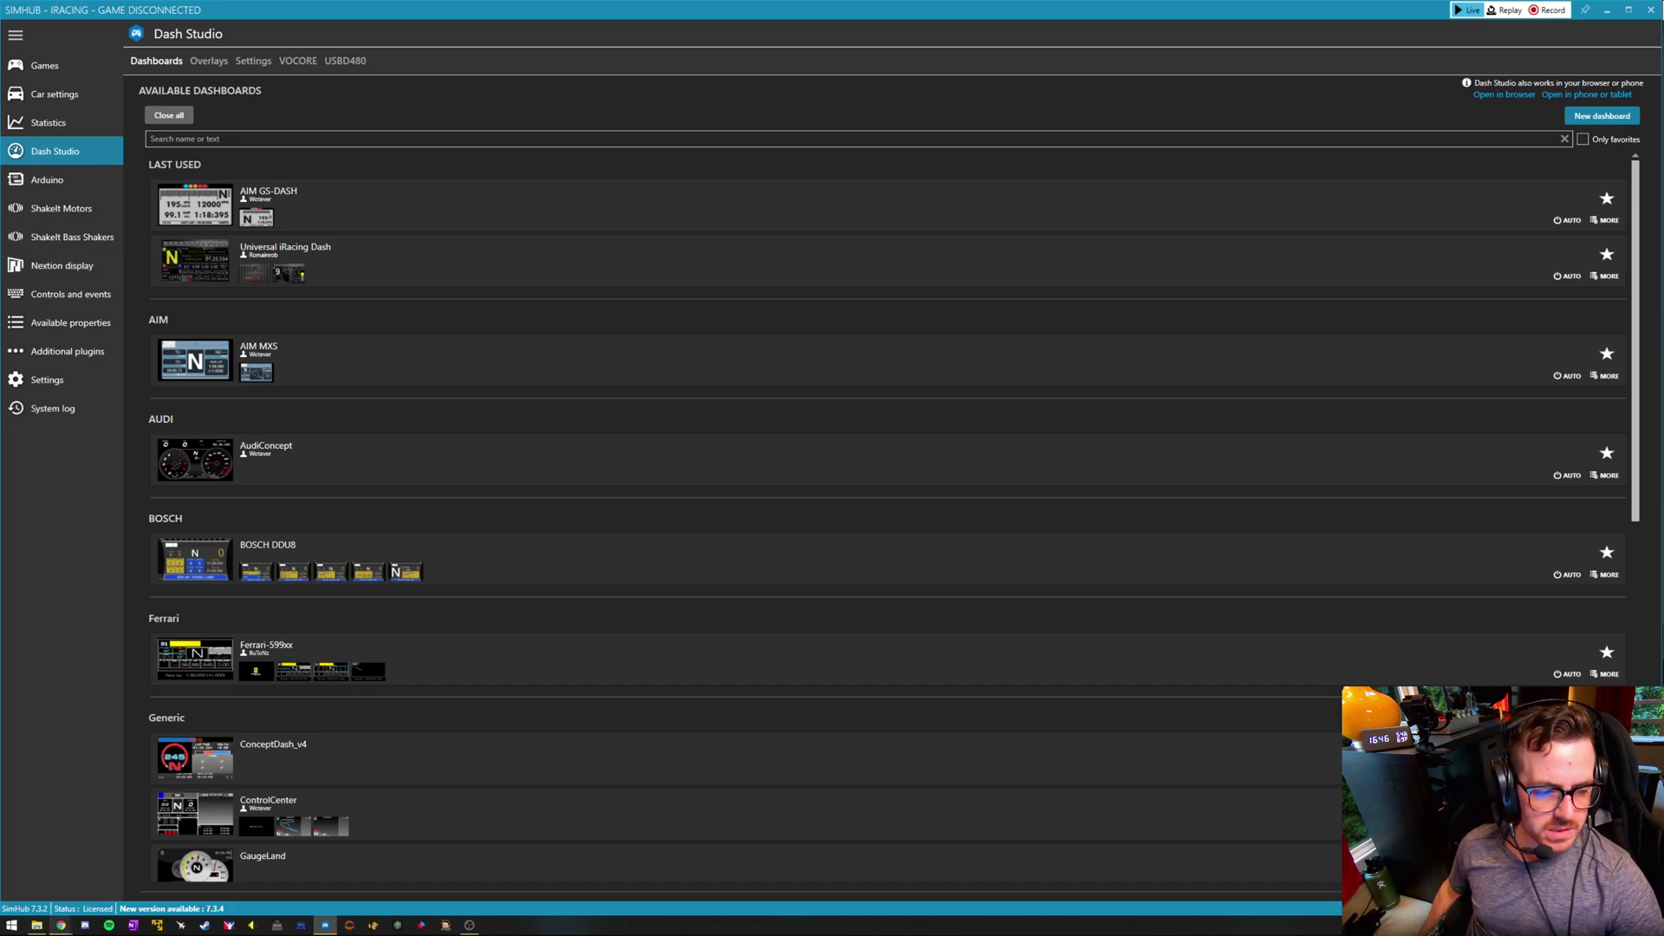
Glance at the SimHub website in the browser, then return to SimHub's Dash Studio
left_click(60, 925)
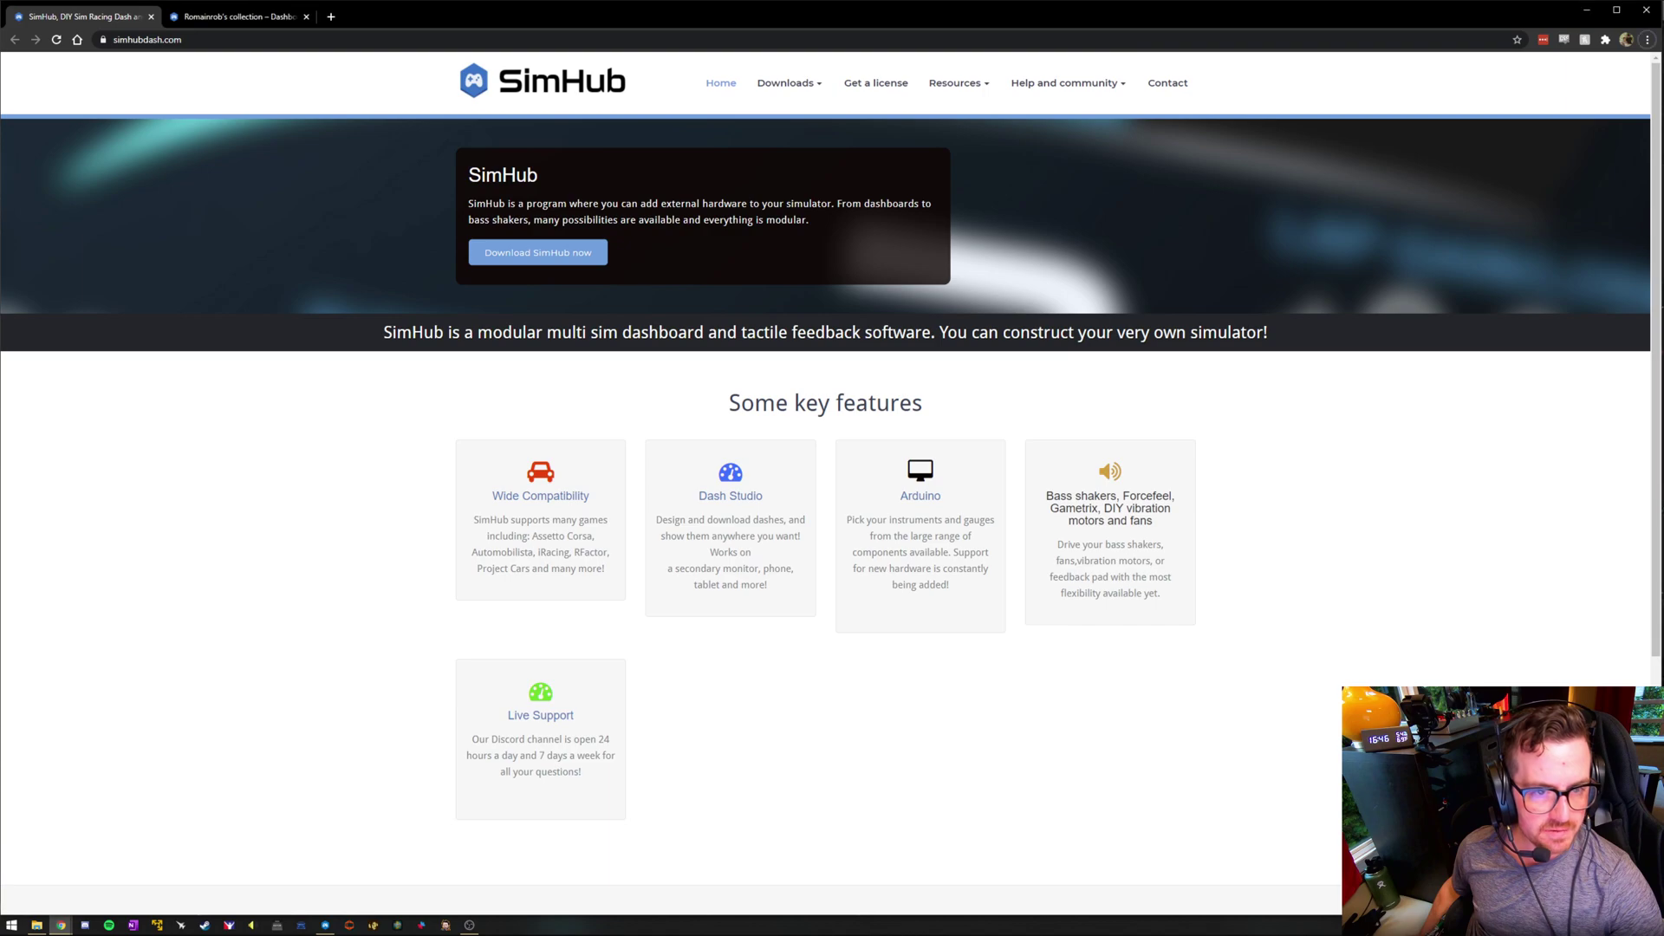
left_click(102, 892)
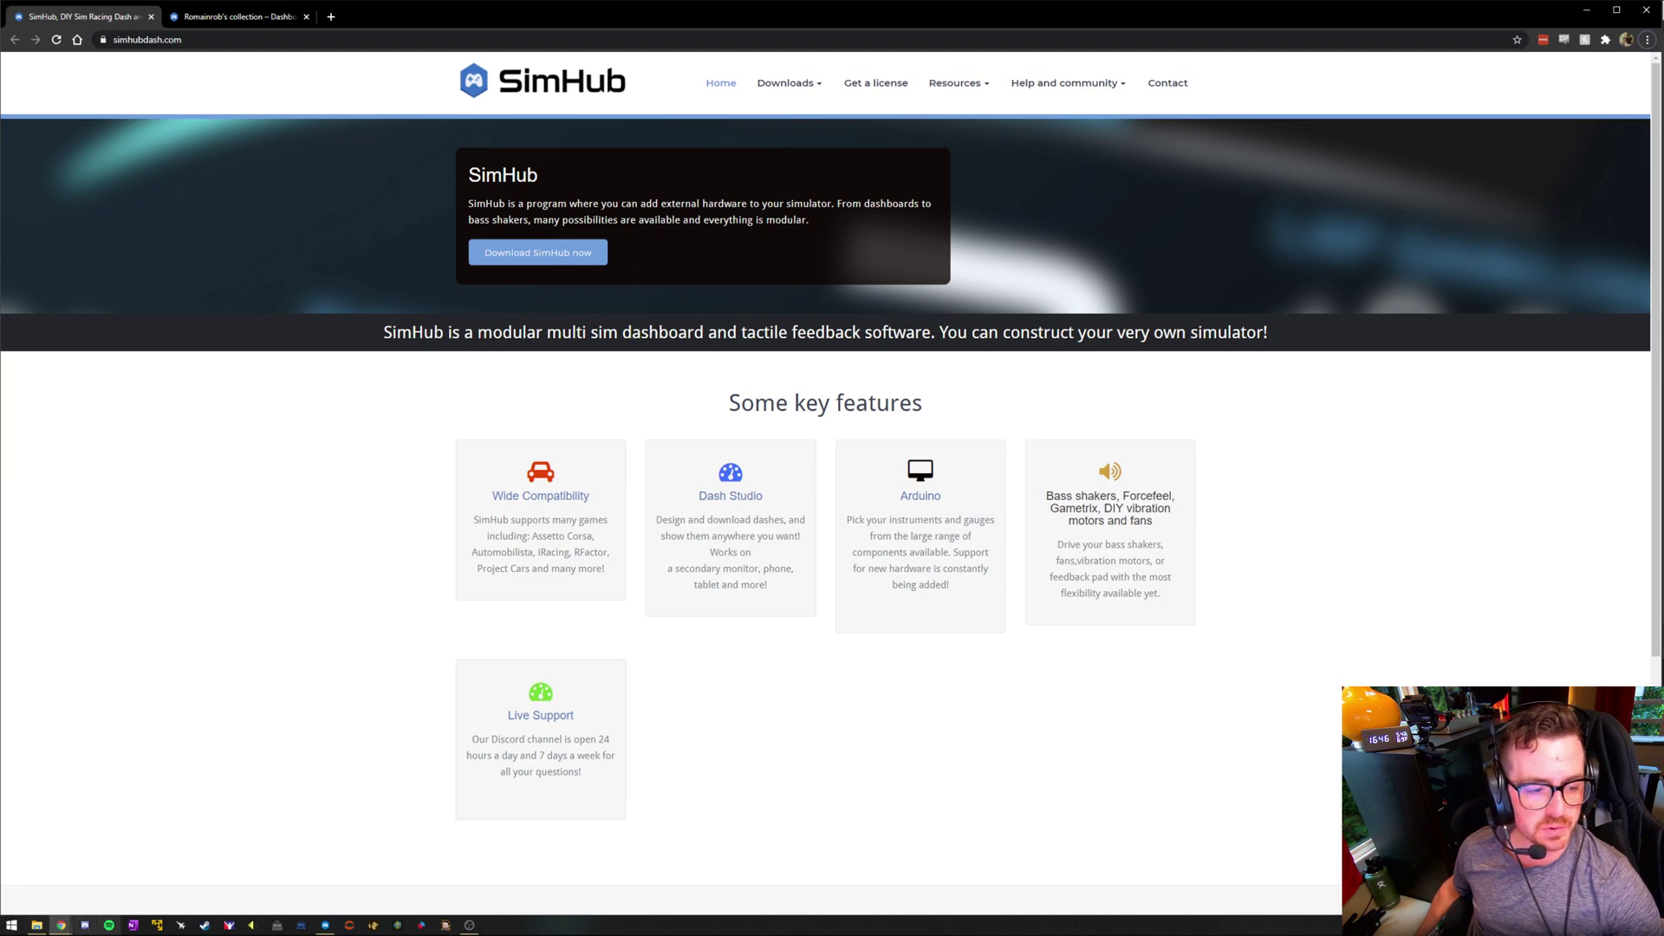
mouse_move(36, 924)
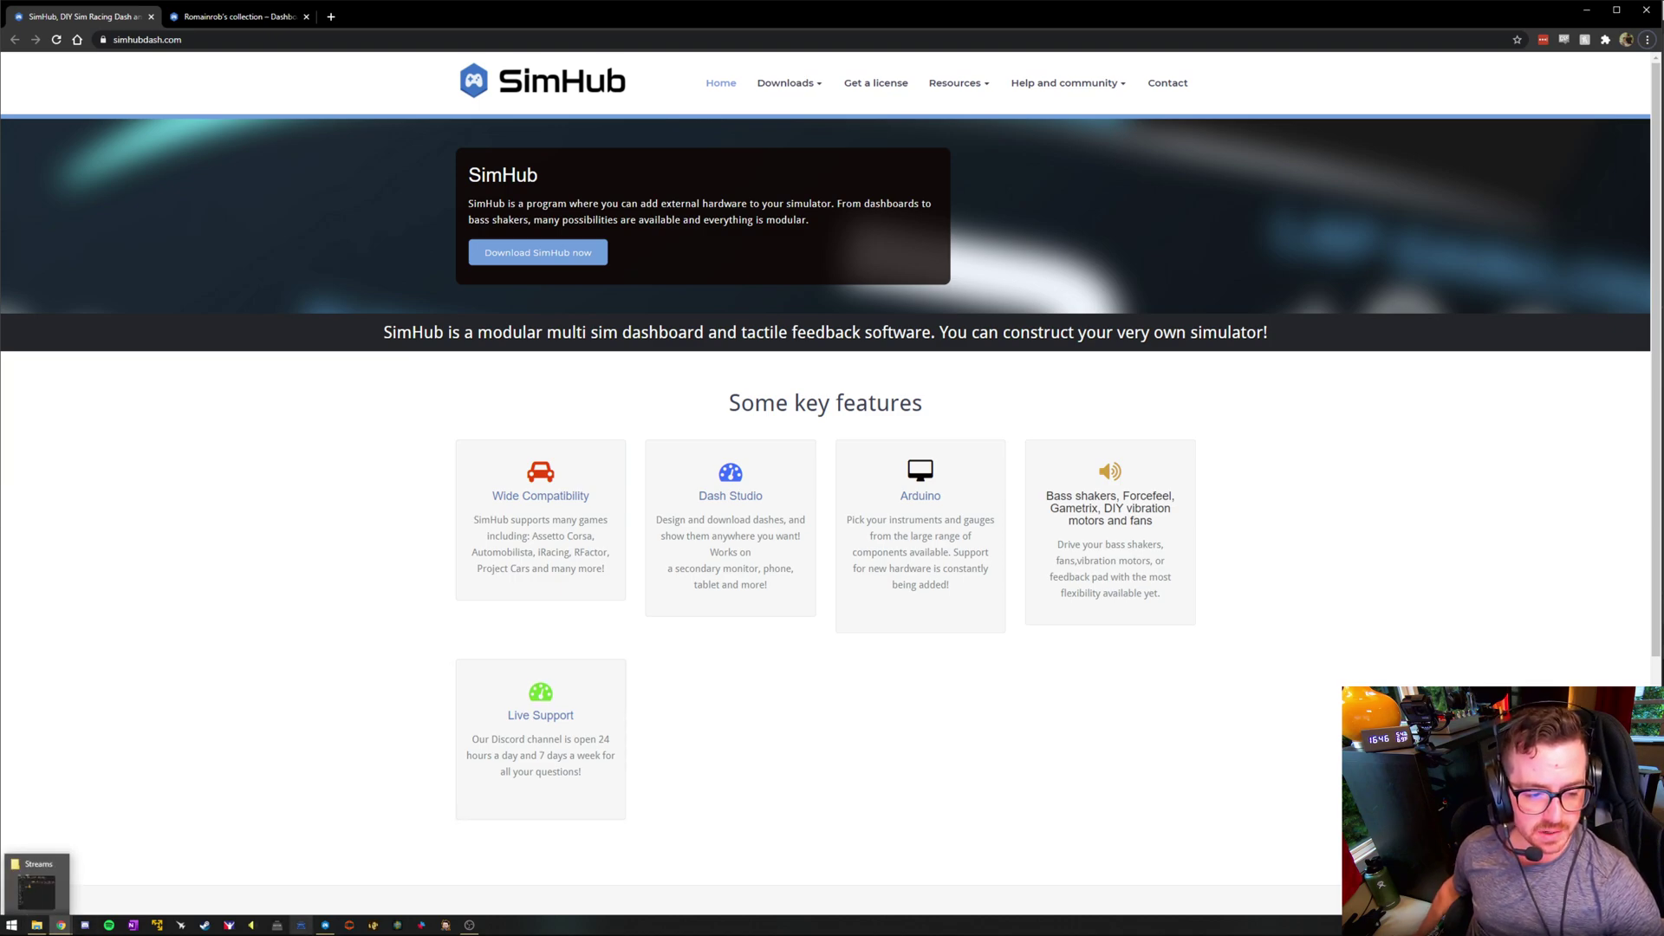
left_click(325, 925)
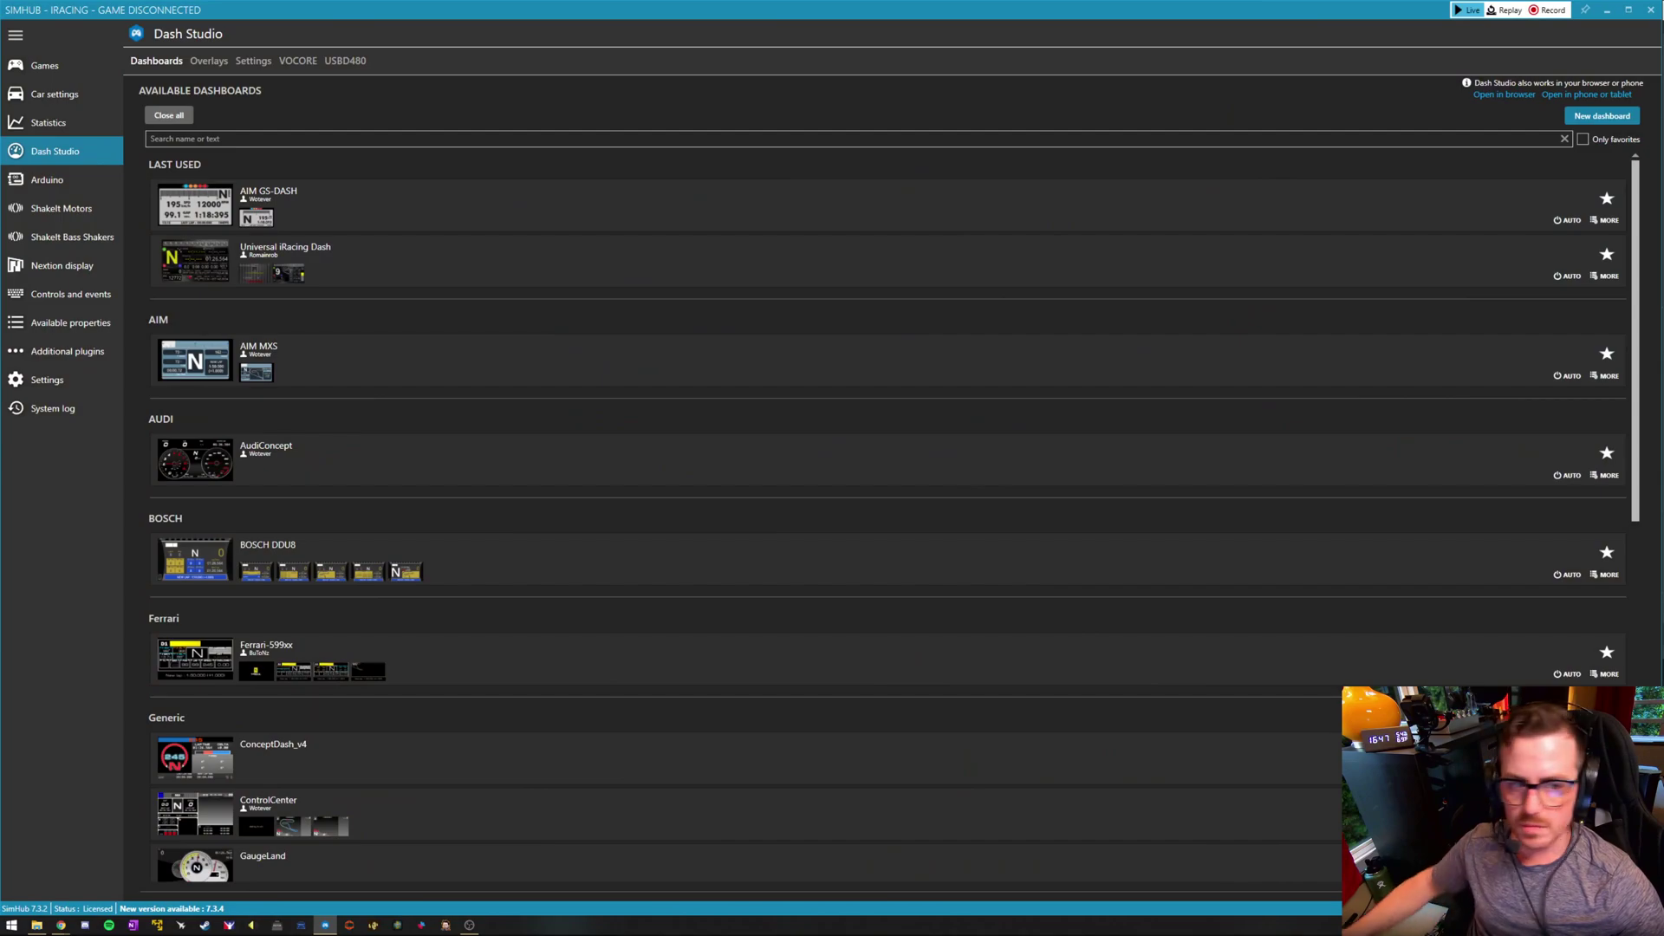
Open the iRacing Motors ShakeIt Motors profile, check Arduino, and expand the SPEED effect
left_click(52, 208)
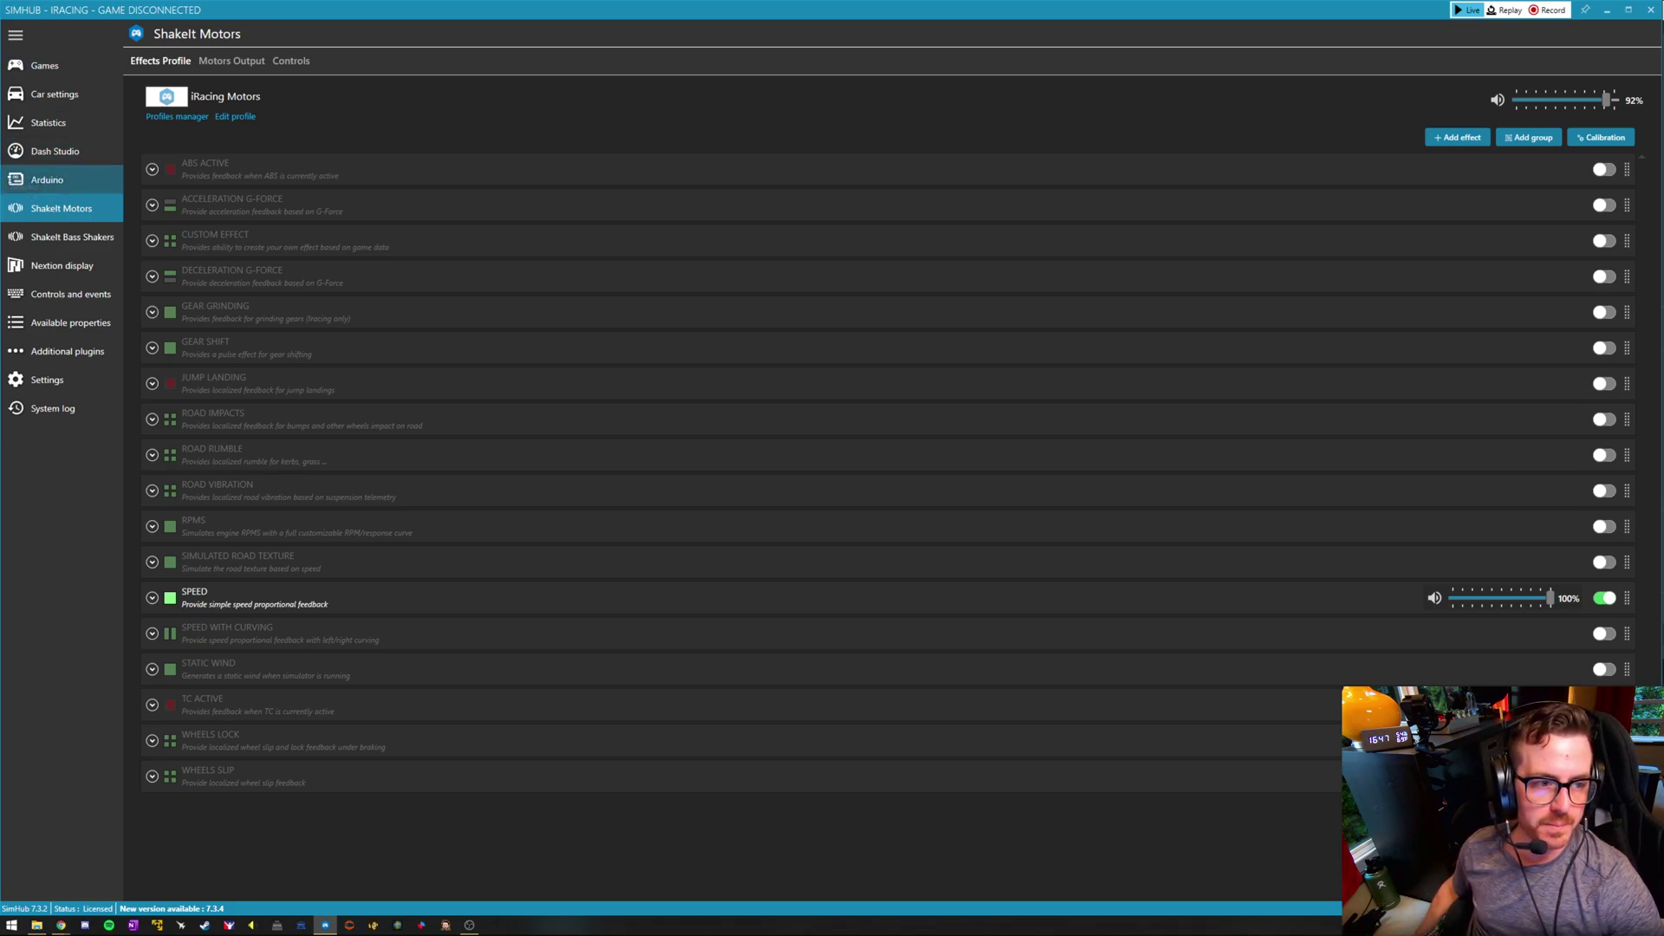
left_click(52, 180)
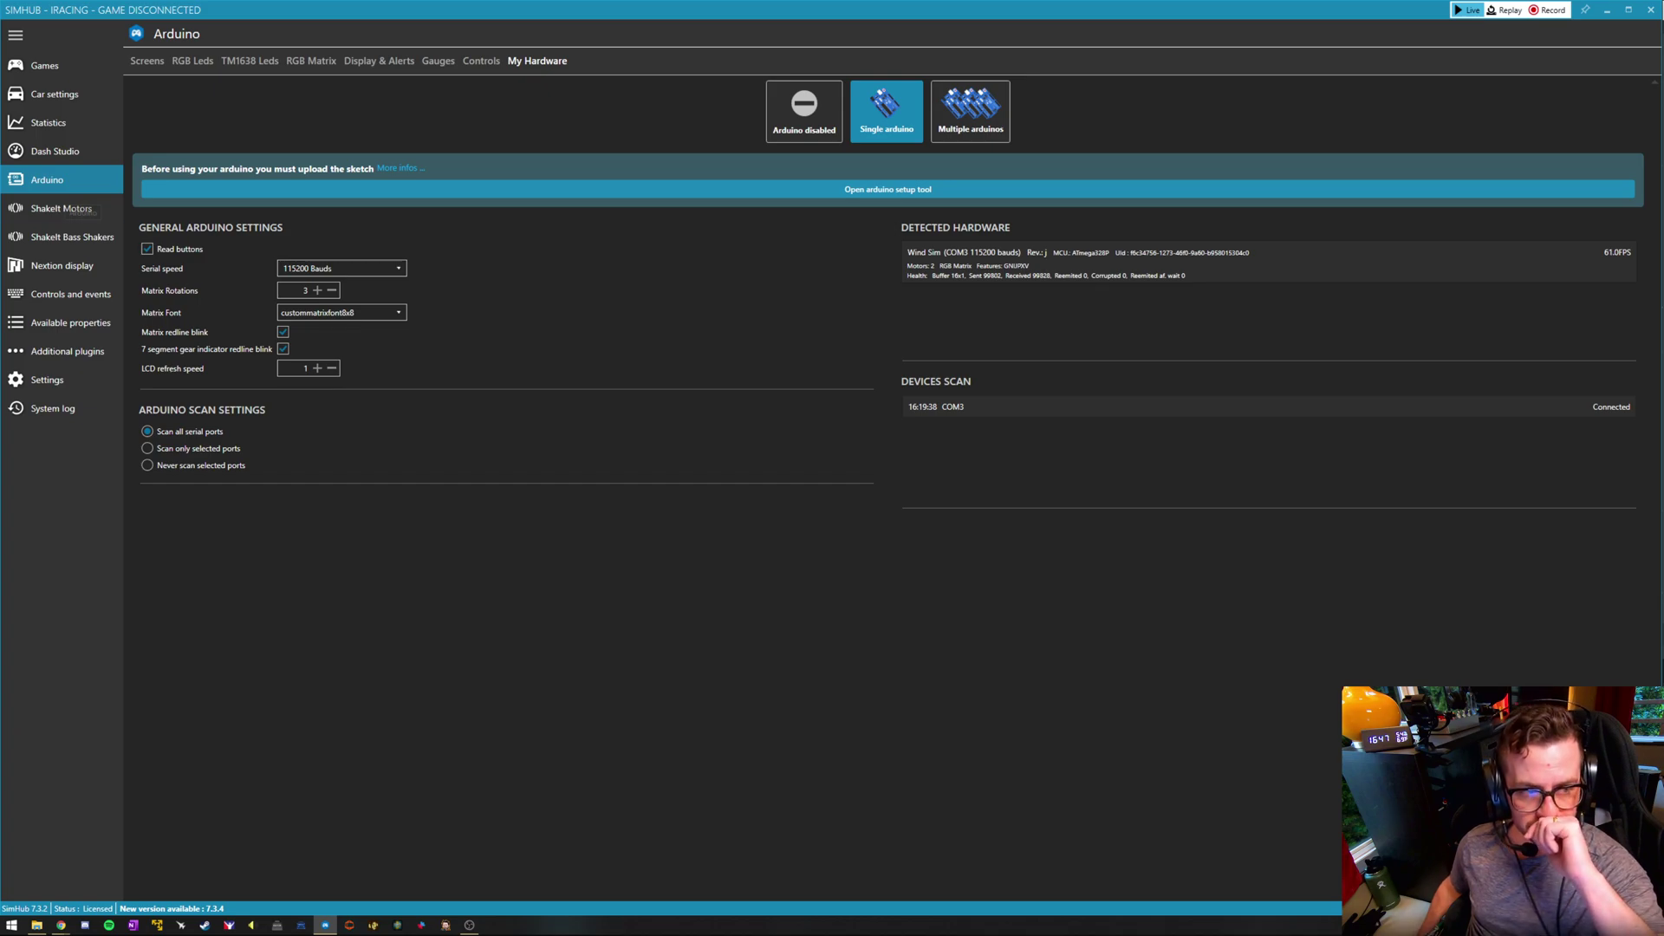
left_click(61, 208)
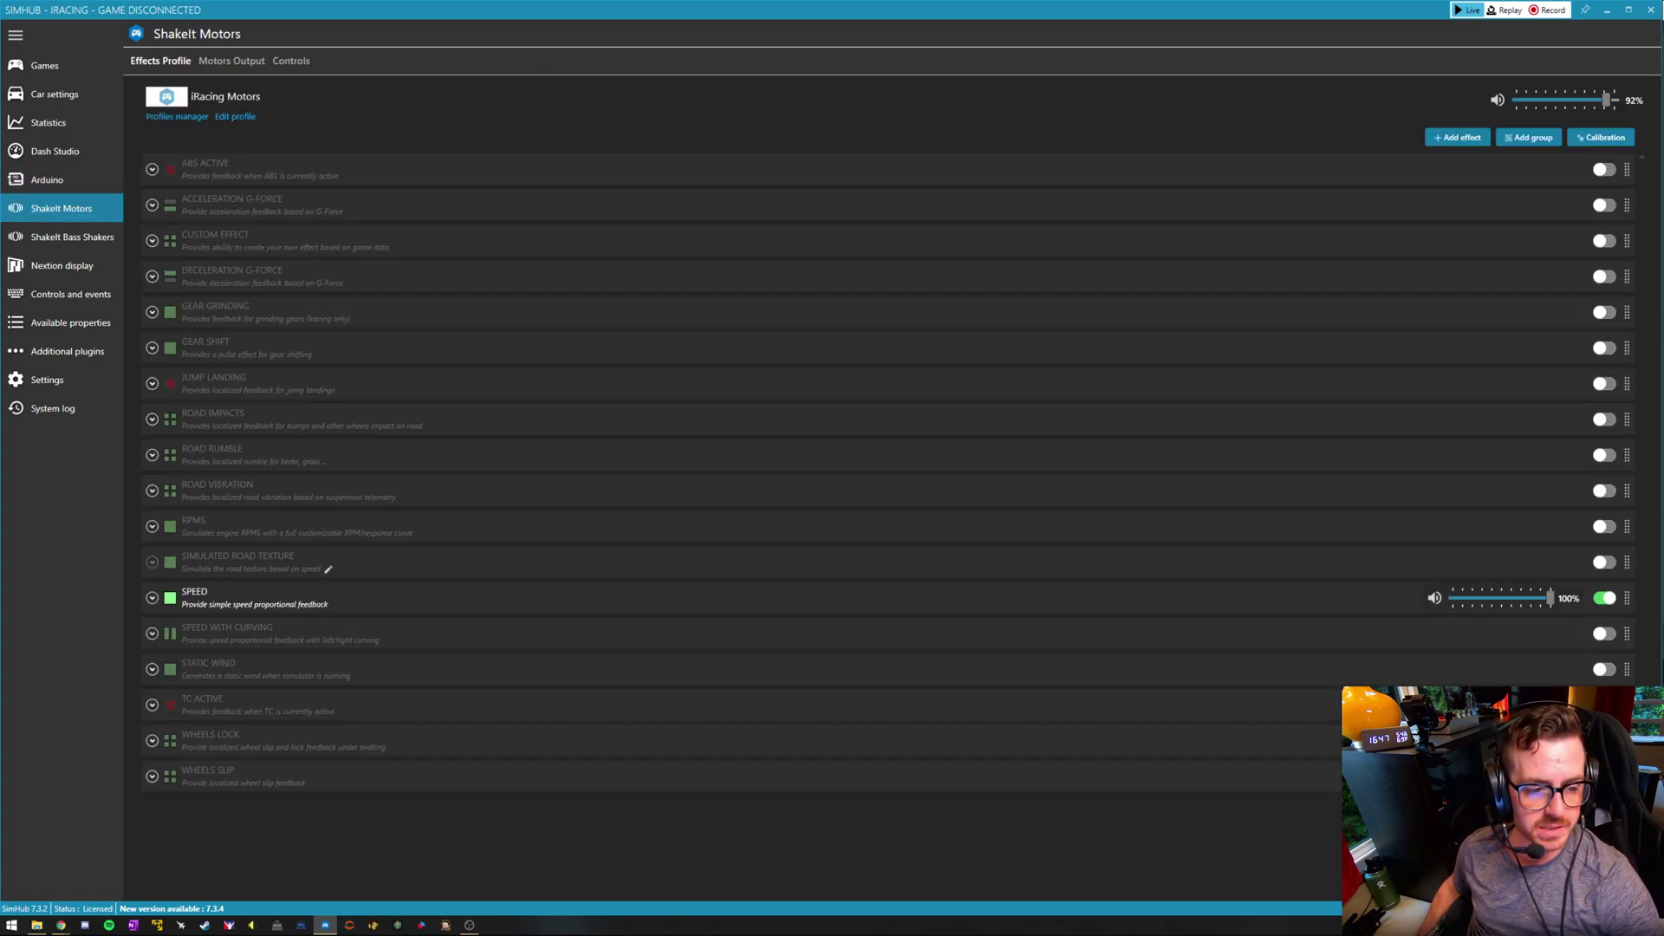
left_click(152, 598)
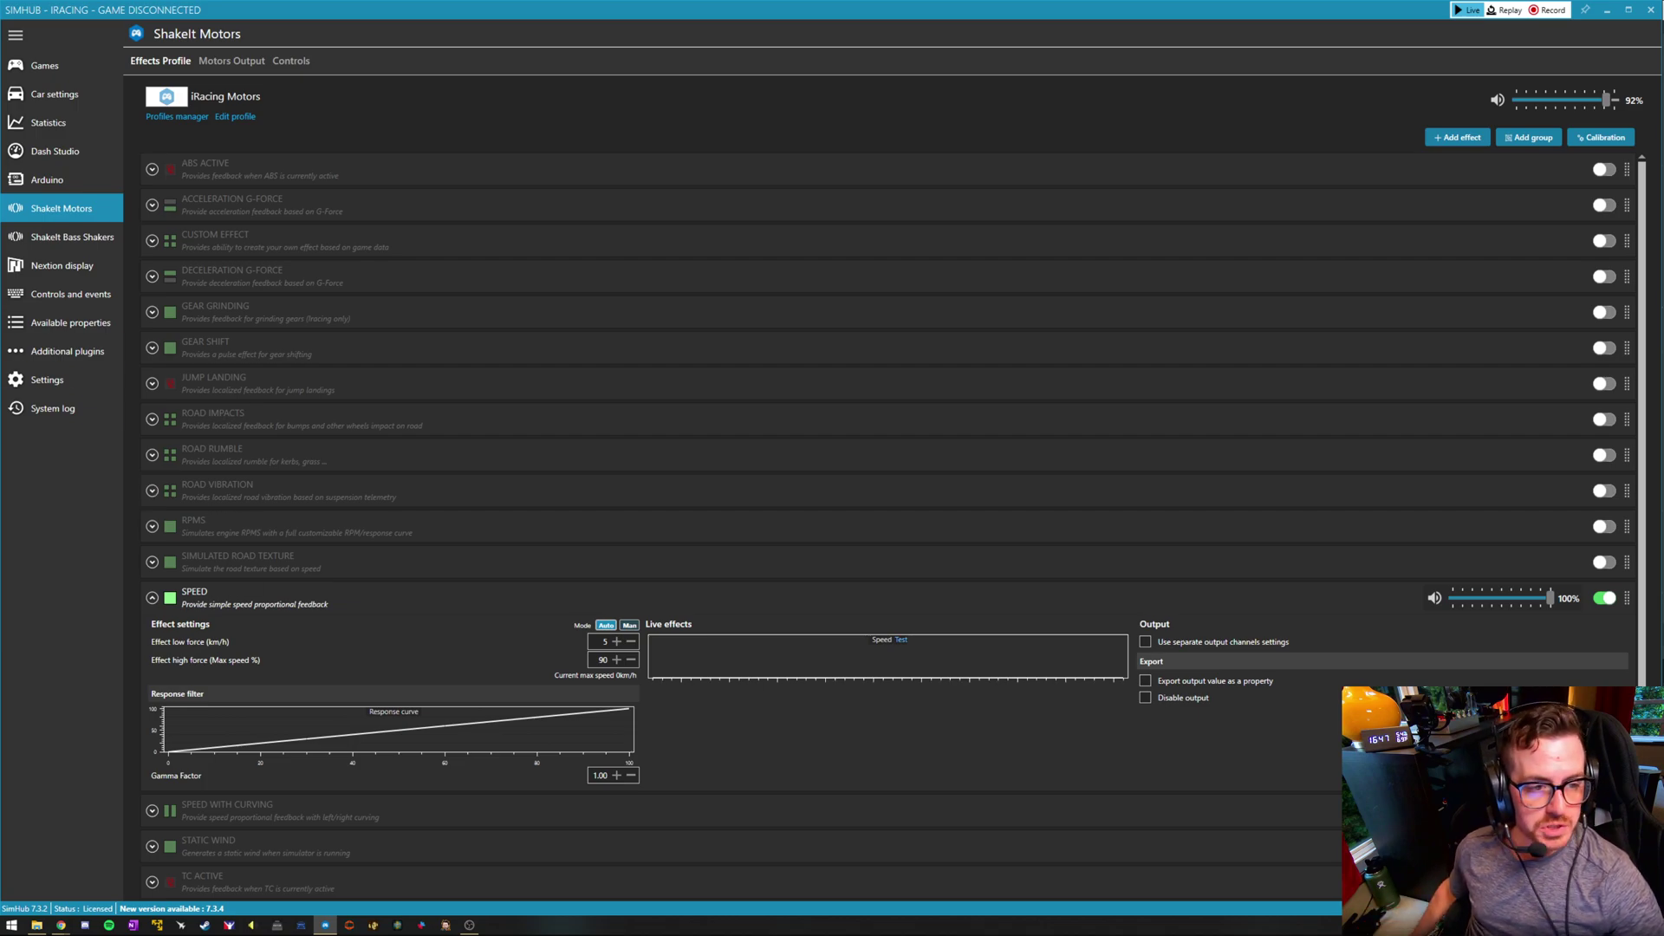
Open ShakeIt Bass Shakers, expand RPMS, and view the custom 8-channel sound output map
left_click(52, 238)
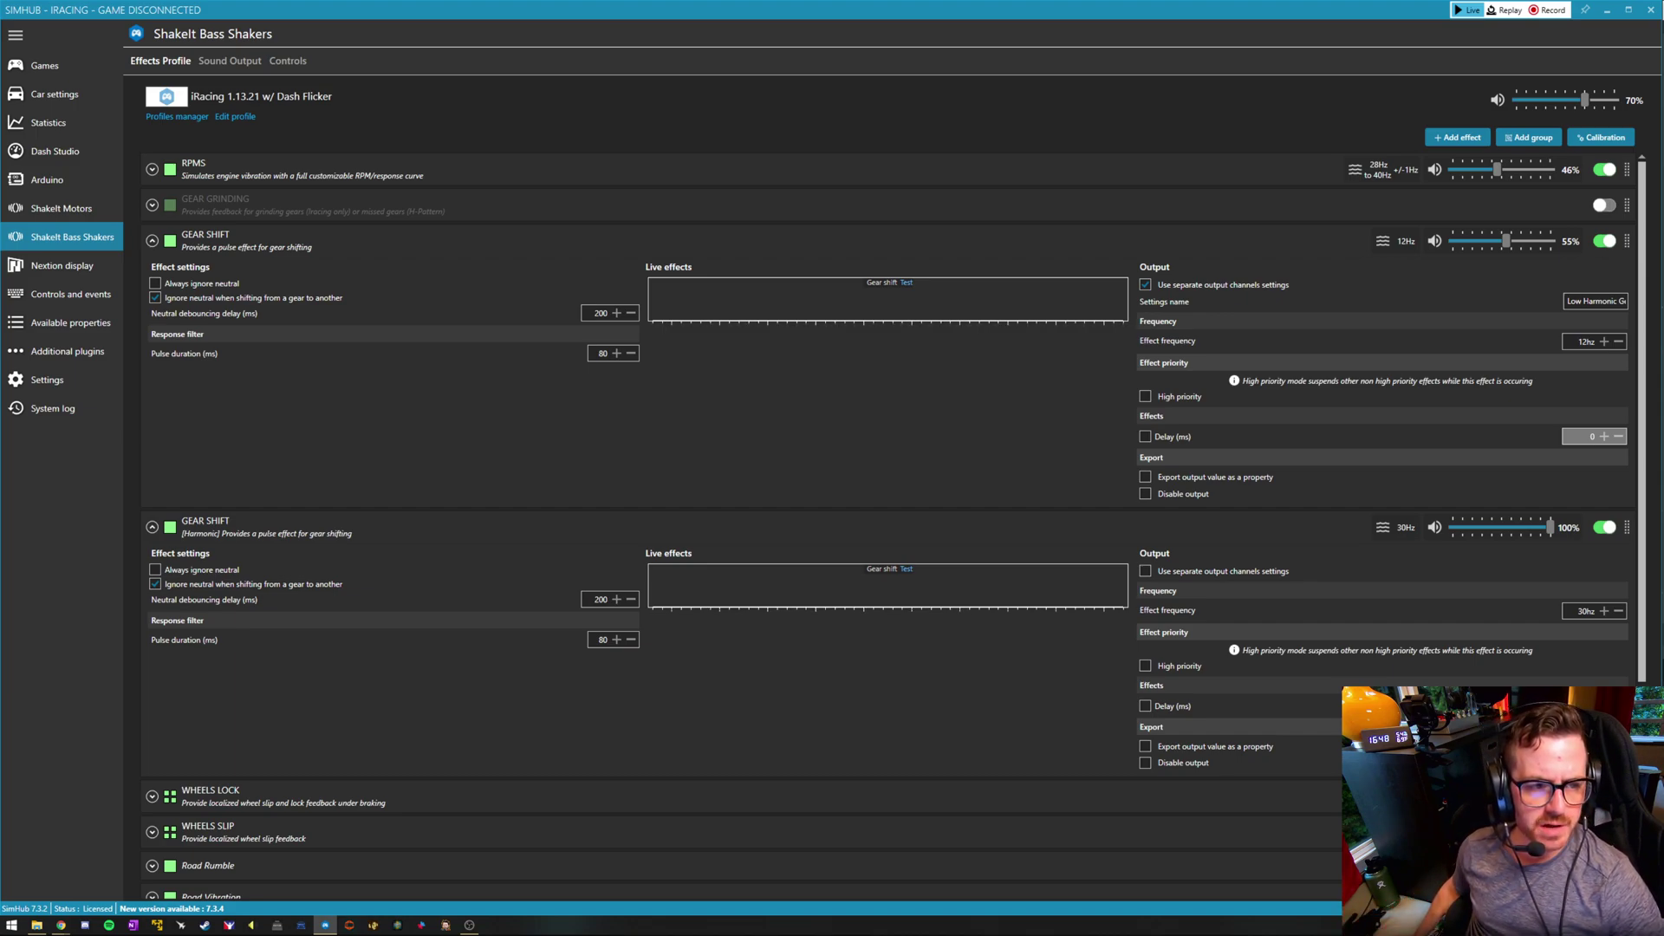
left_click(152, 169)
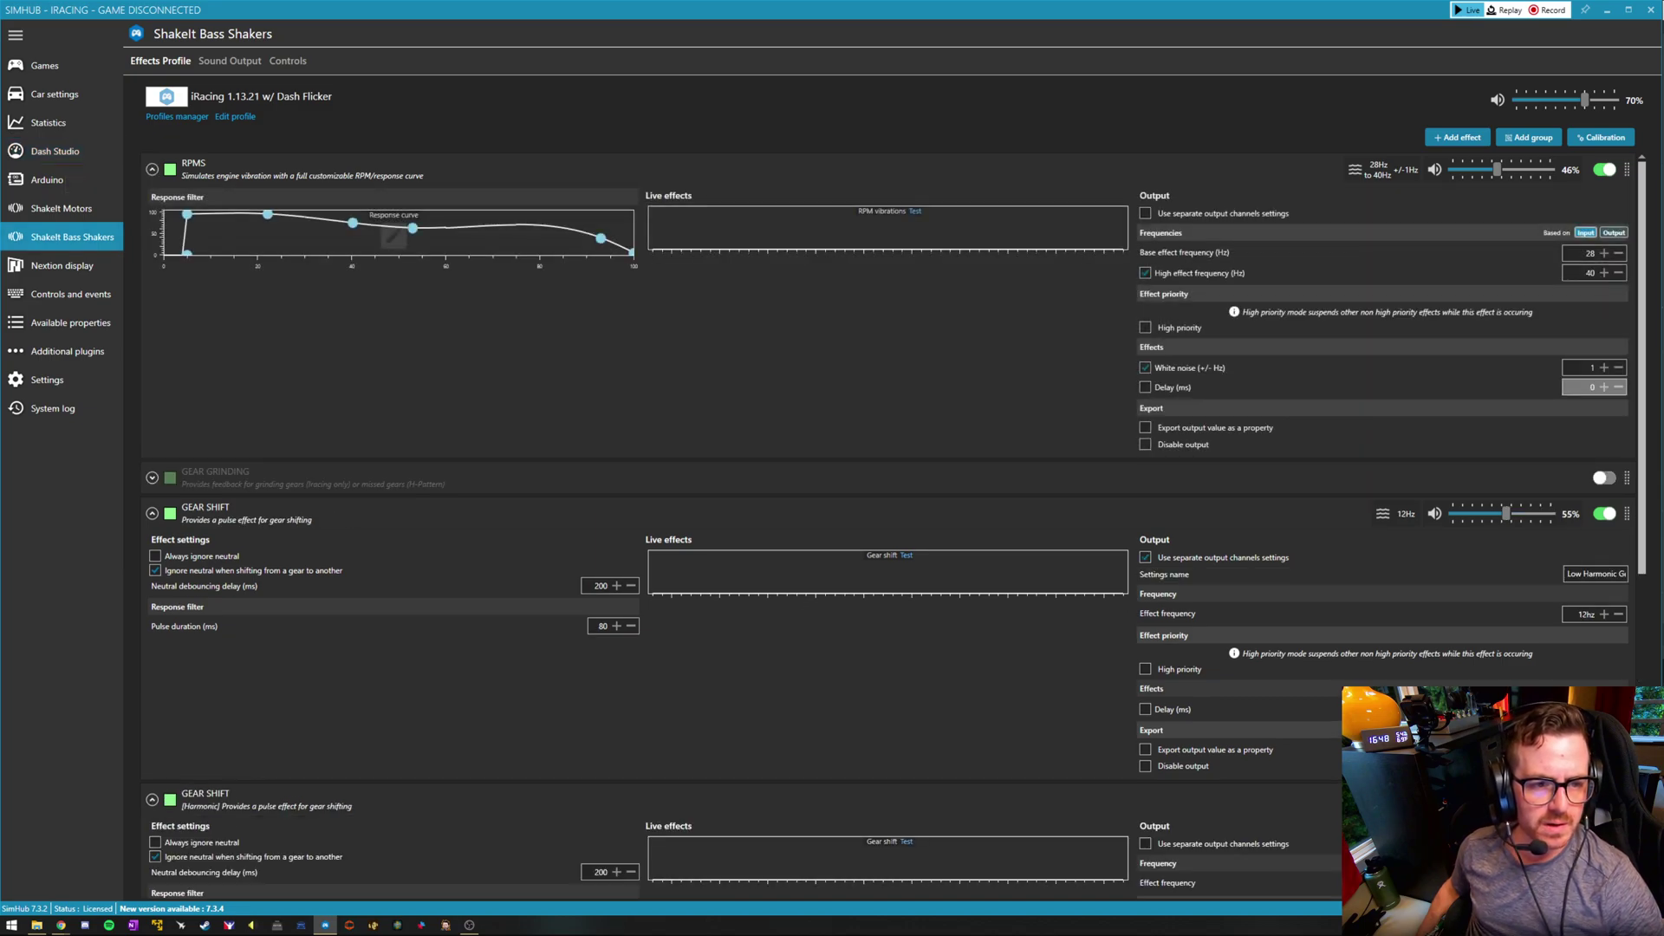
left_click(230, 60)
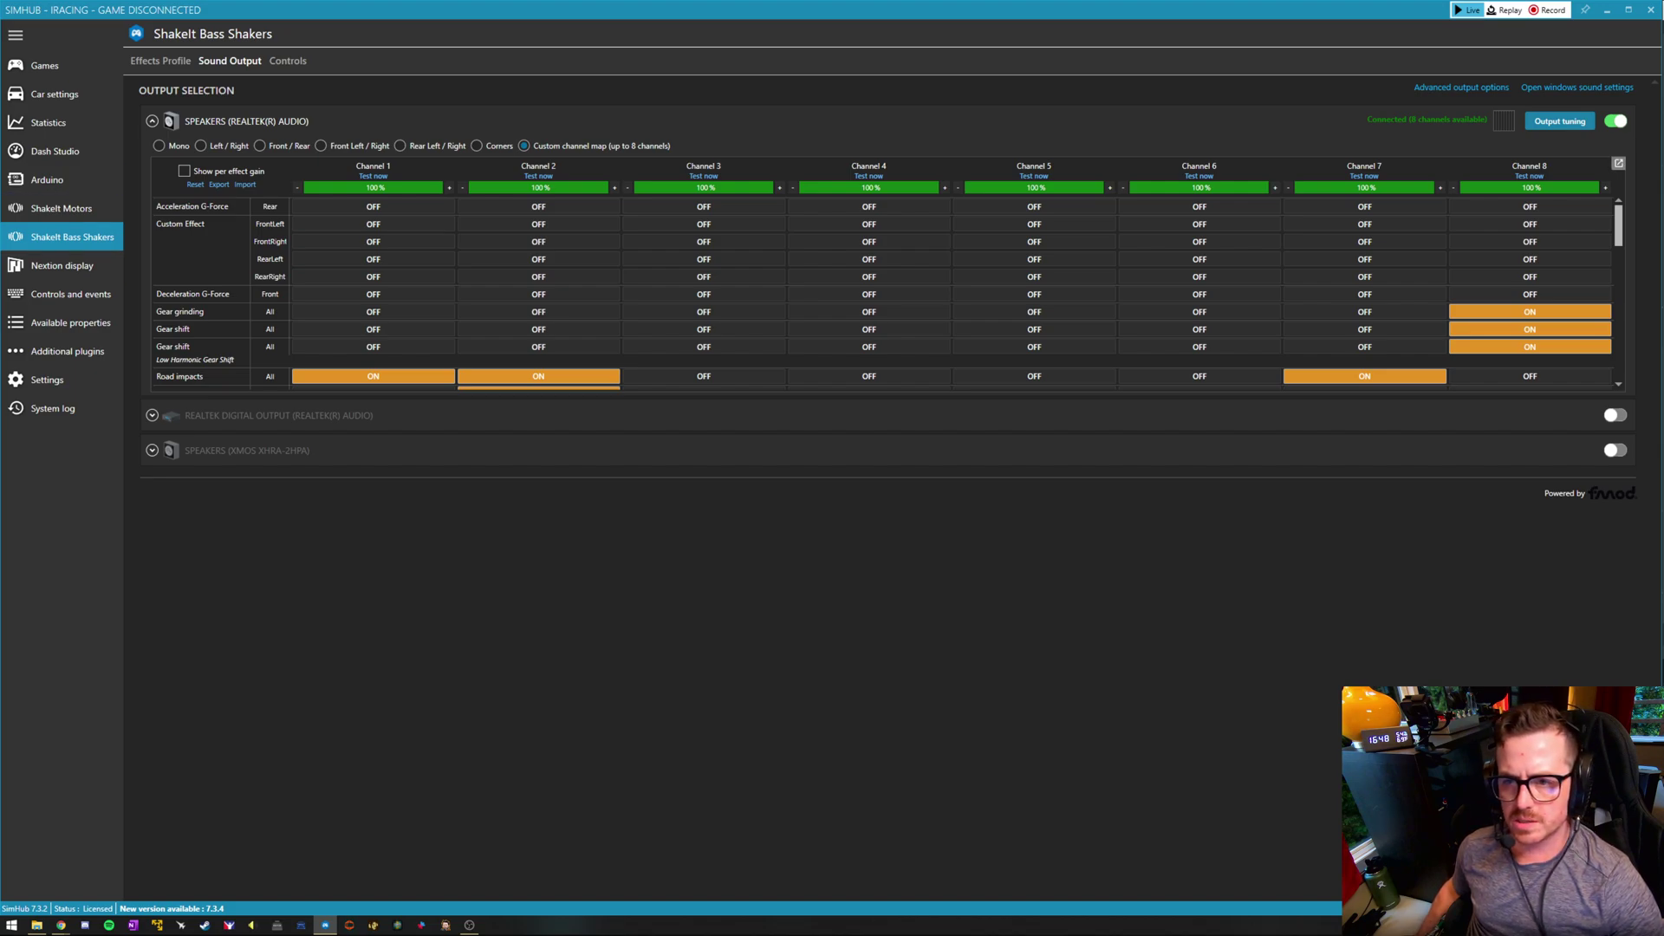
left_click(1618, 163)
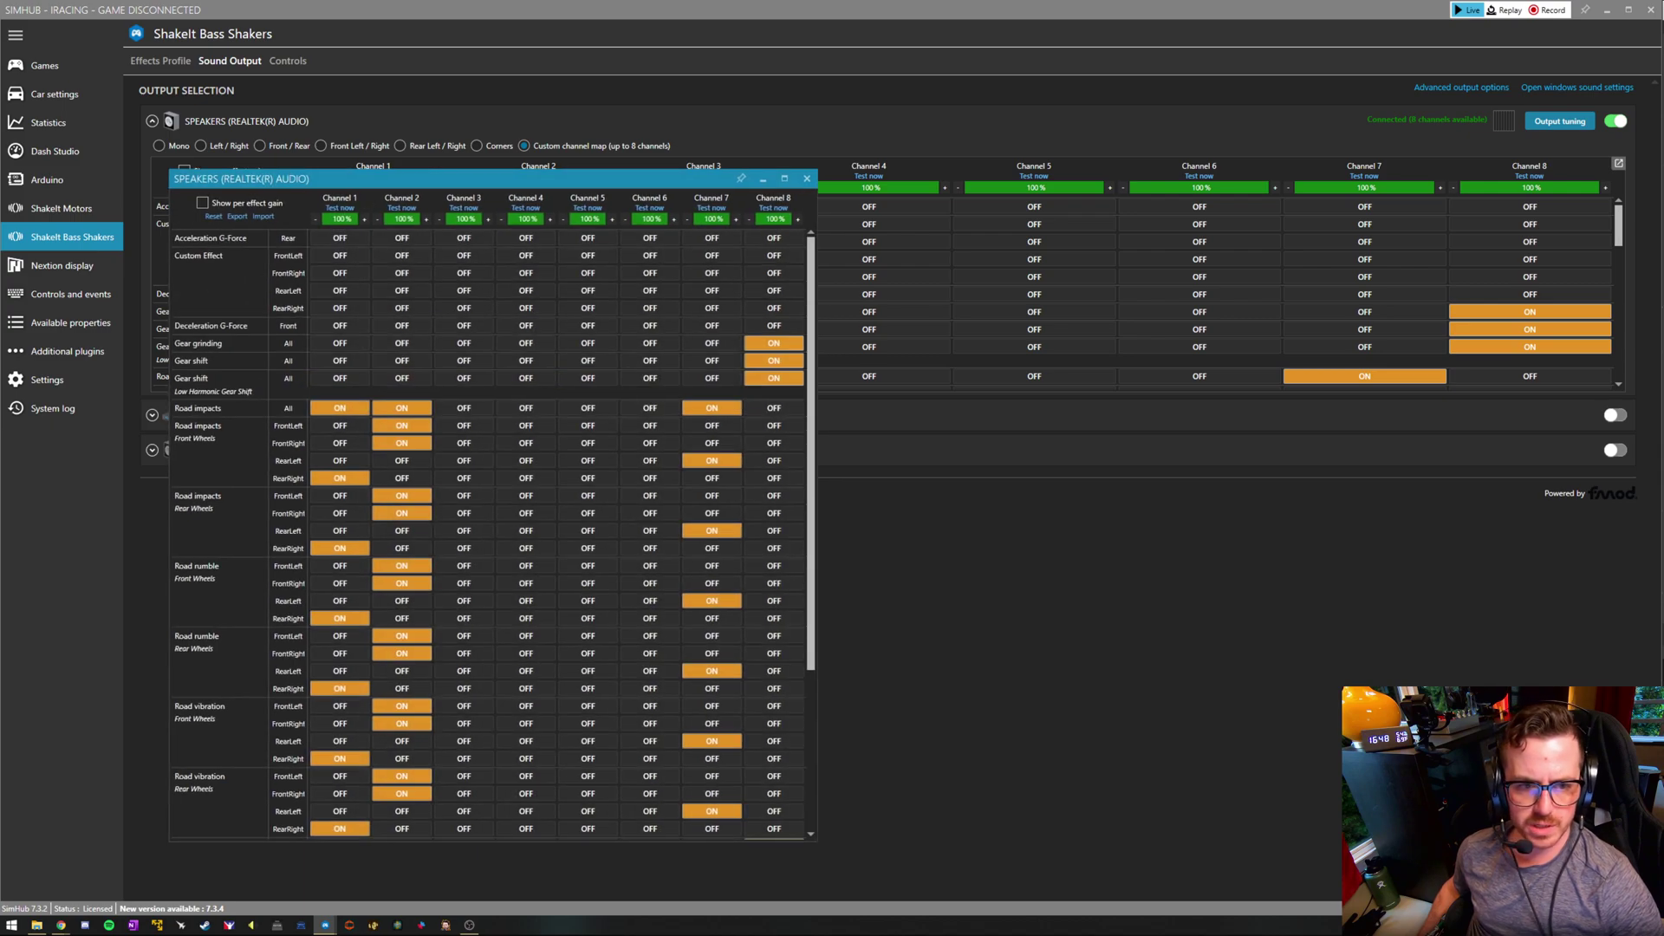
left_click_drag(485, 179, 433, 1)
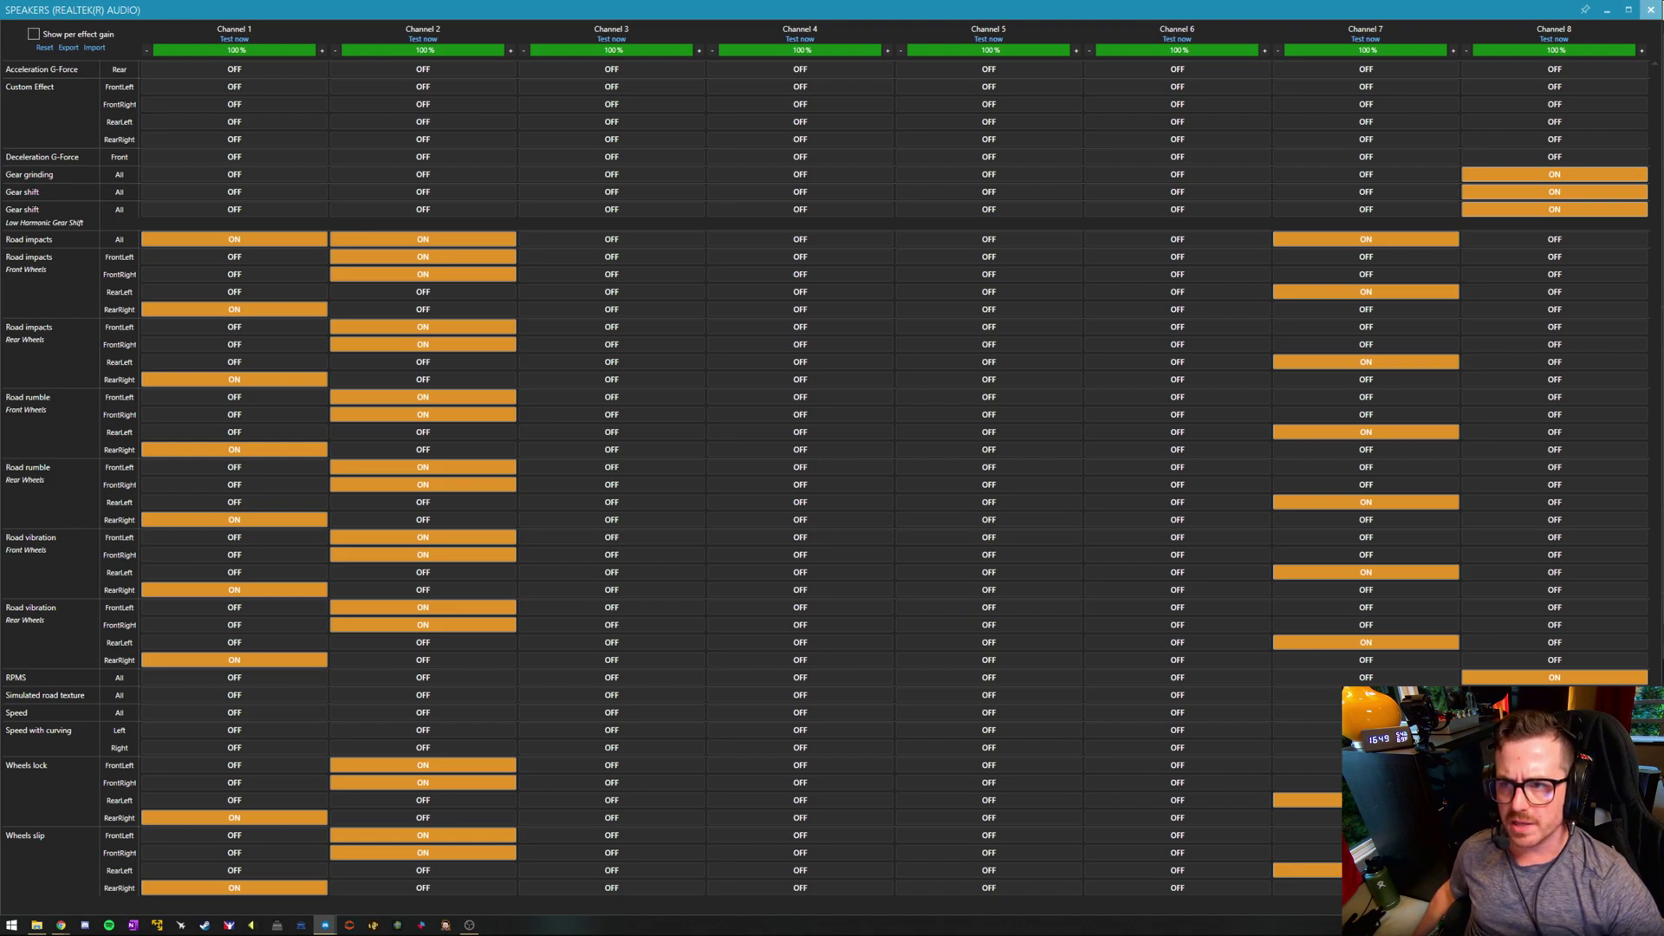
left_click(1650, 10)
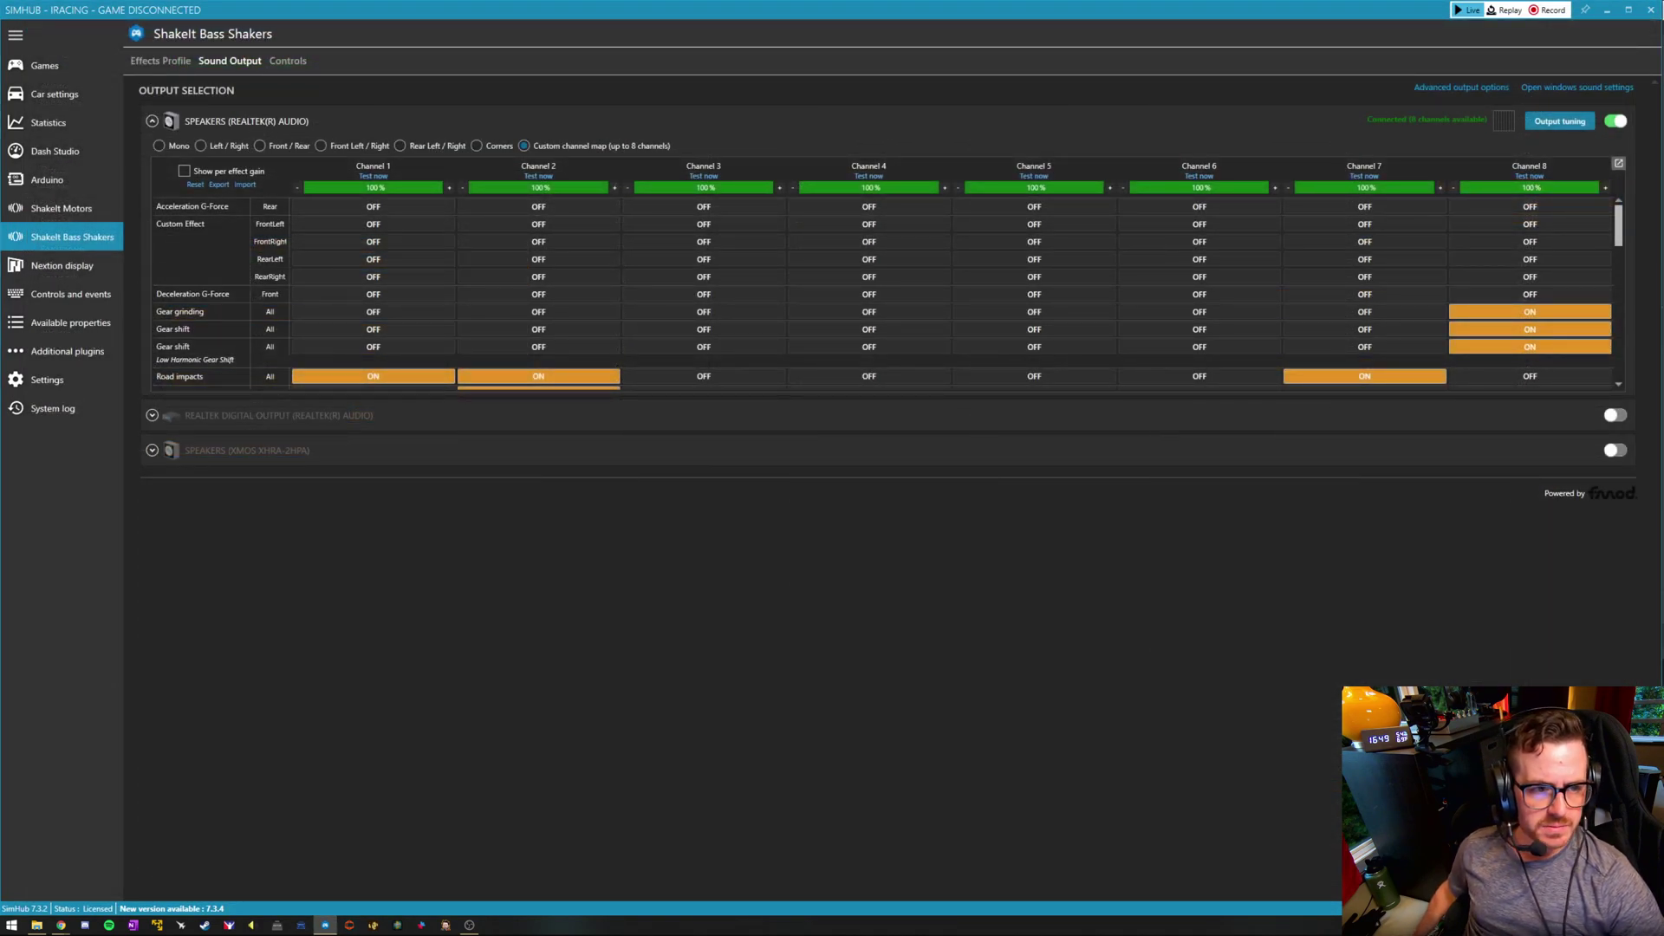
Switch back to Effects Profile and review RPMS and Gear Shift (12Hz, 55%, 80 ms pulse)
left_click(160, 61)
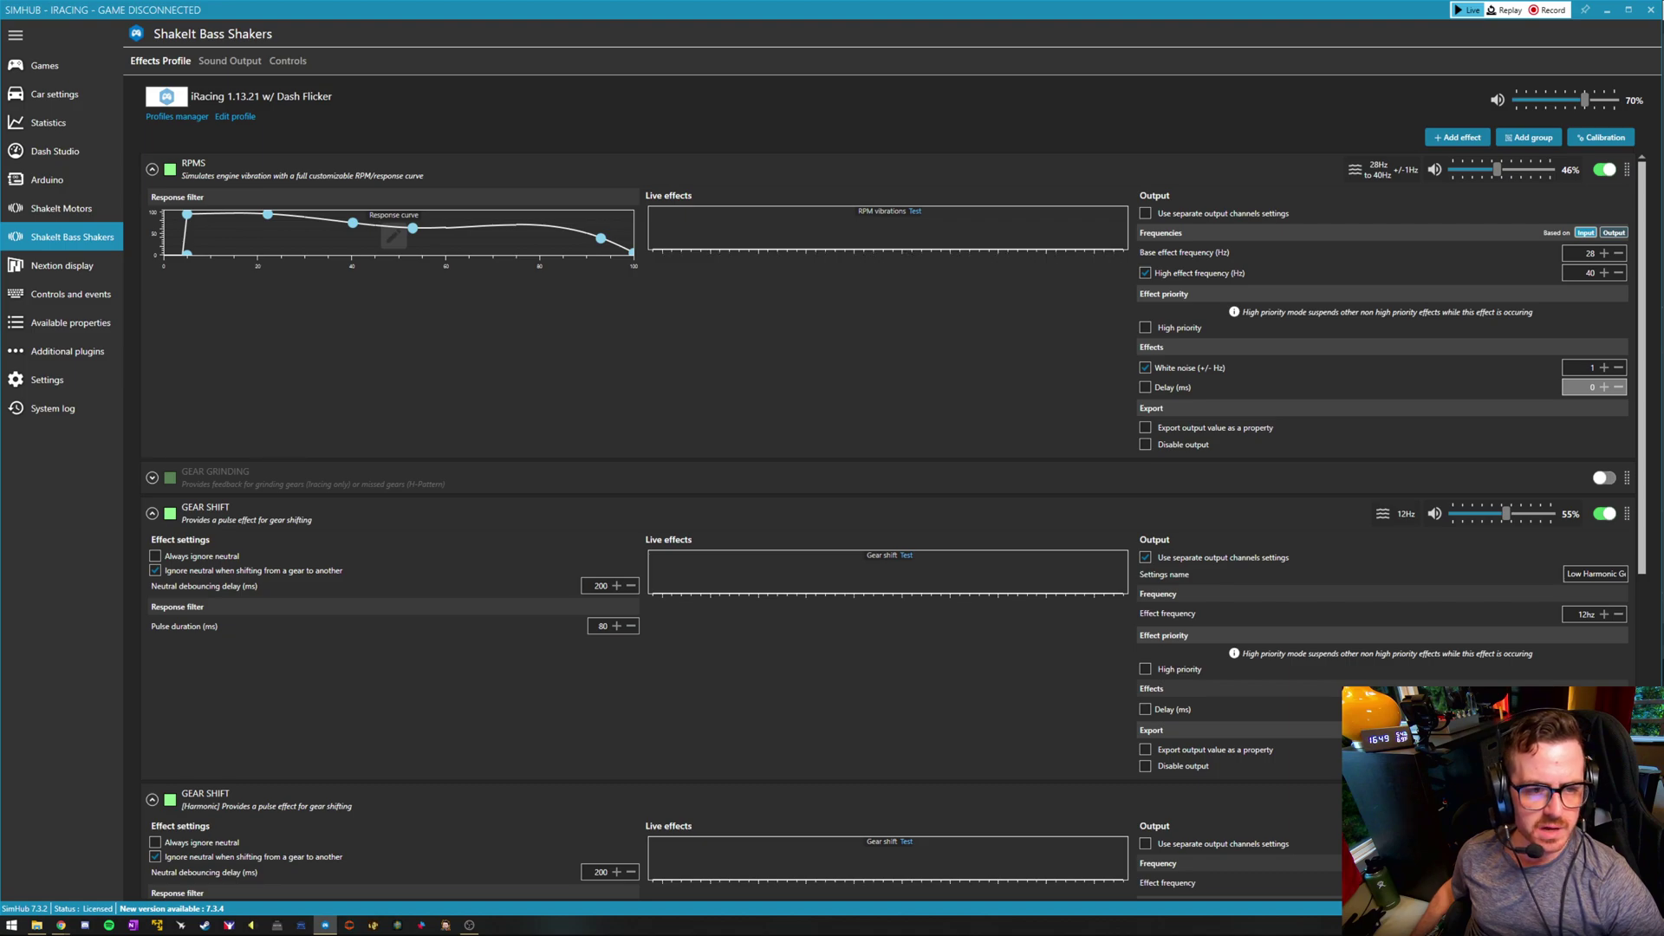
scroll(893, 525, "down", 2)
scroll(893, 526, "up", 2)
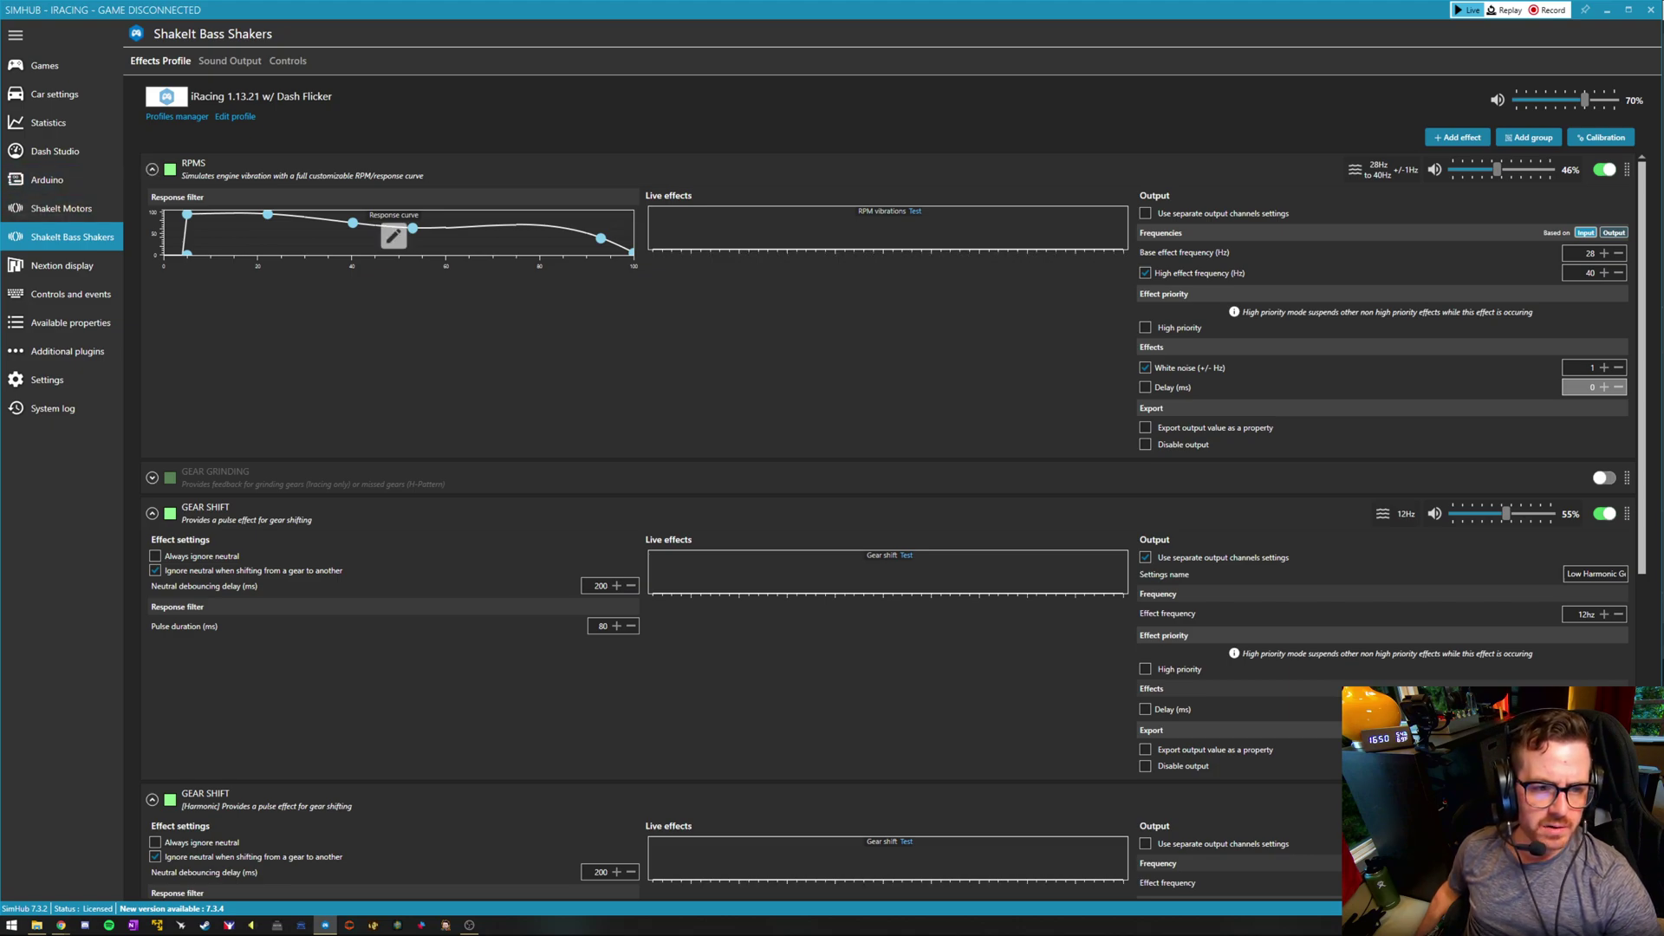
left_click(394, 235)
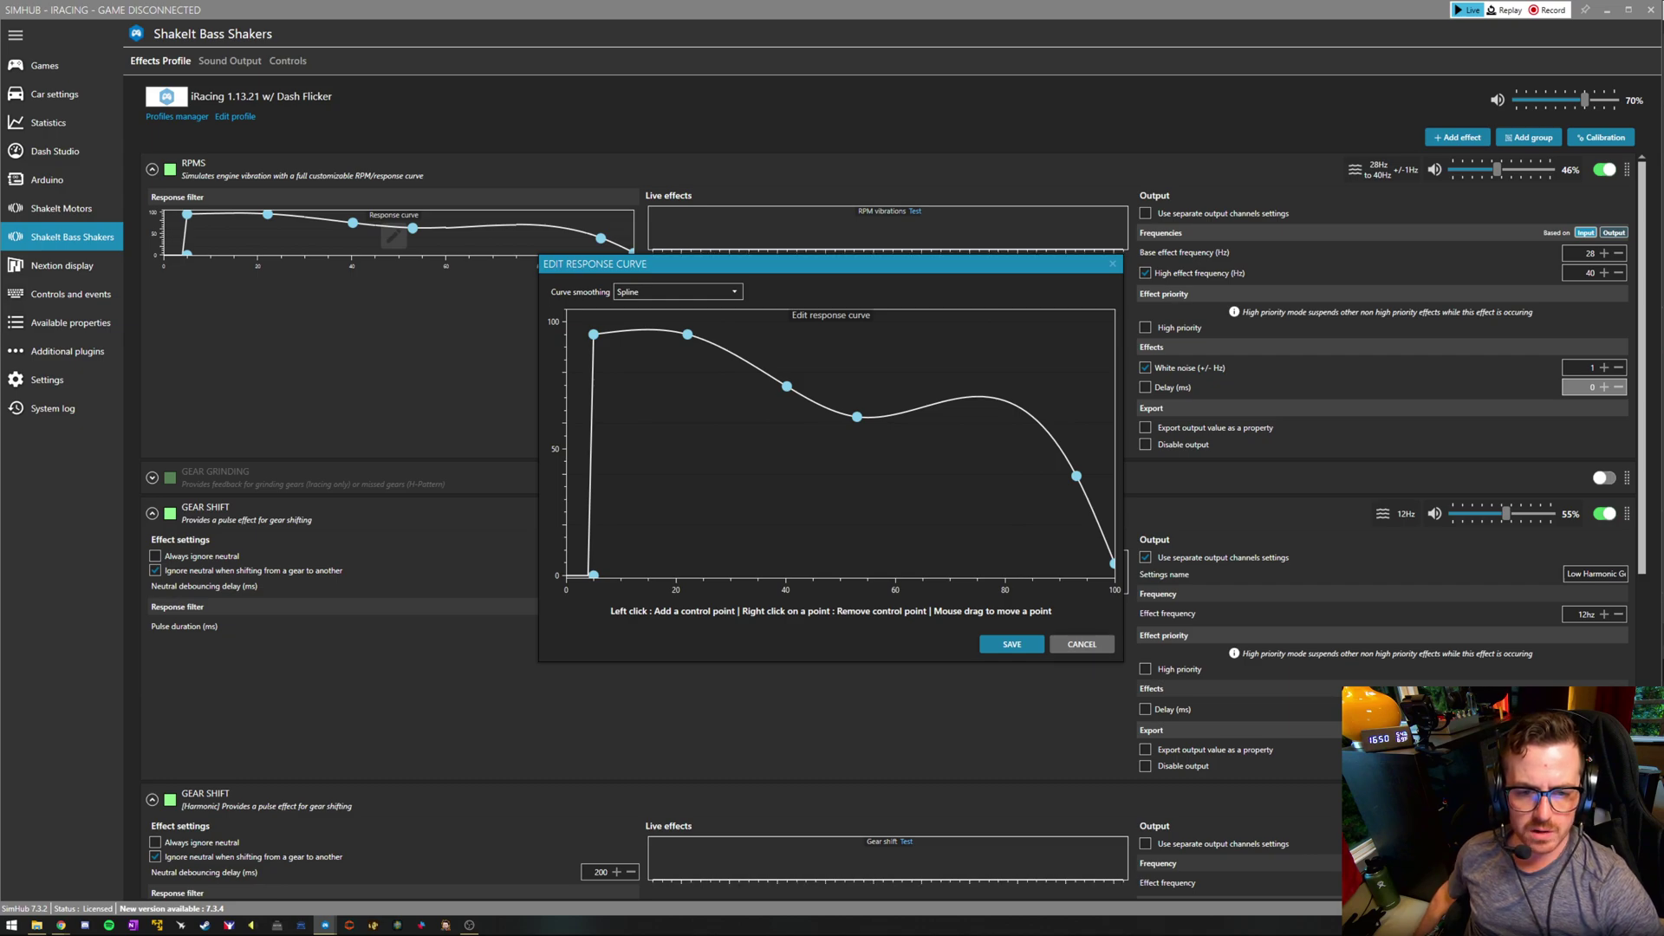
left_click(1013, 644)
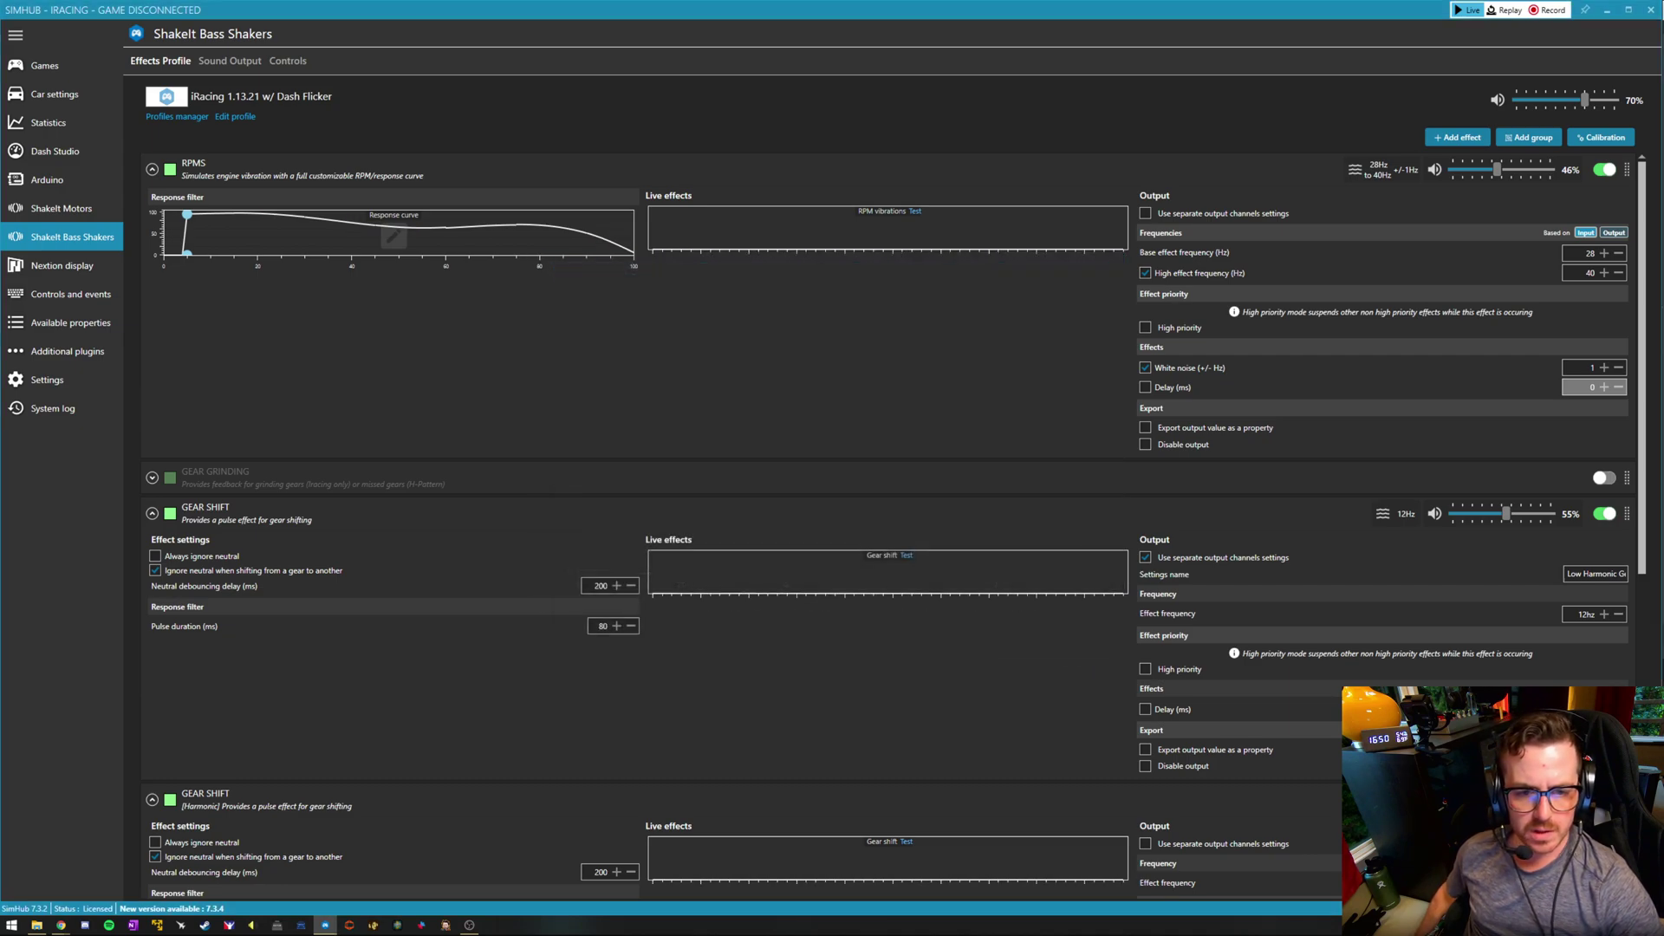
Expand the Wheels Lock (44→35Hz, 90% brake trigger) and Wheels Slip (44→50Hz) effect settings
scroll(892, 525, "down", 5)
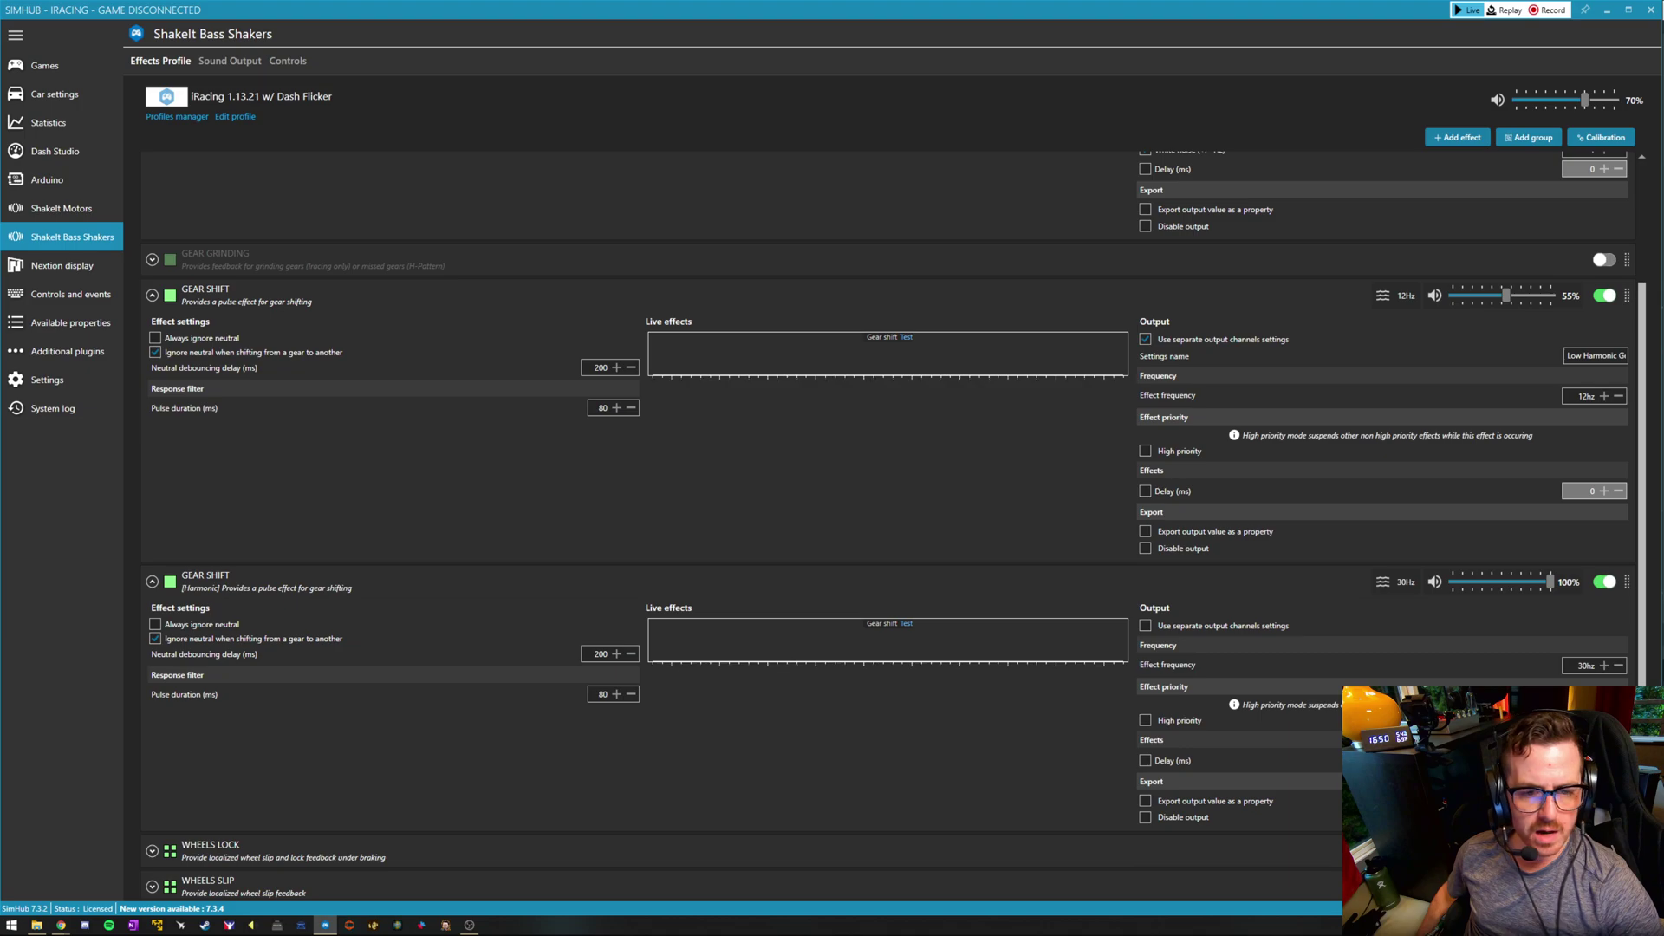
scroll(893, 525, "down", 2)
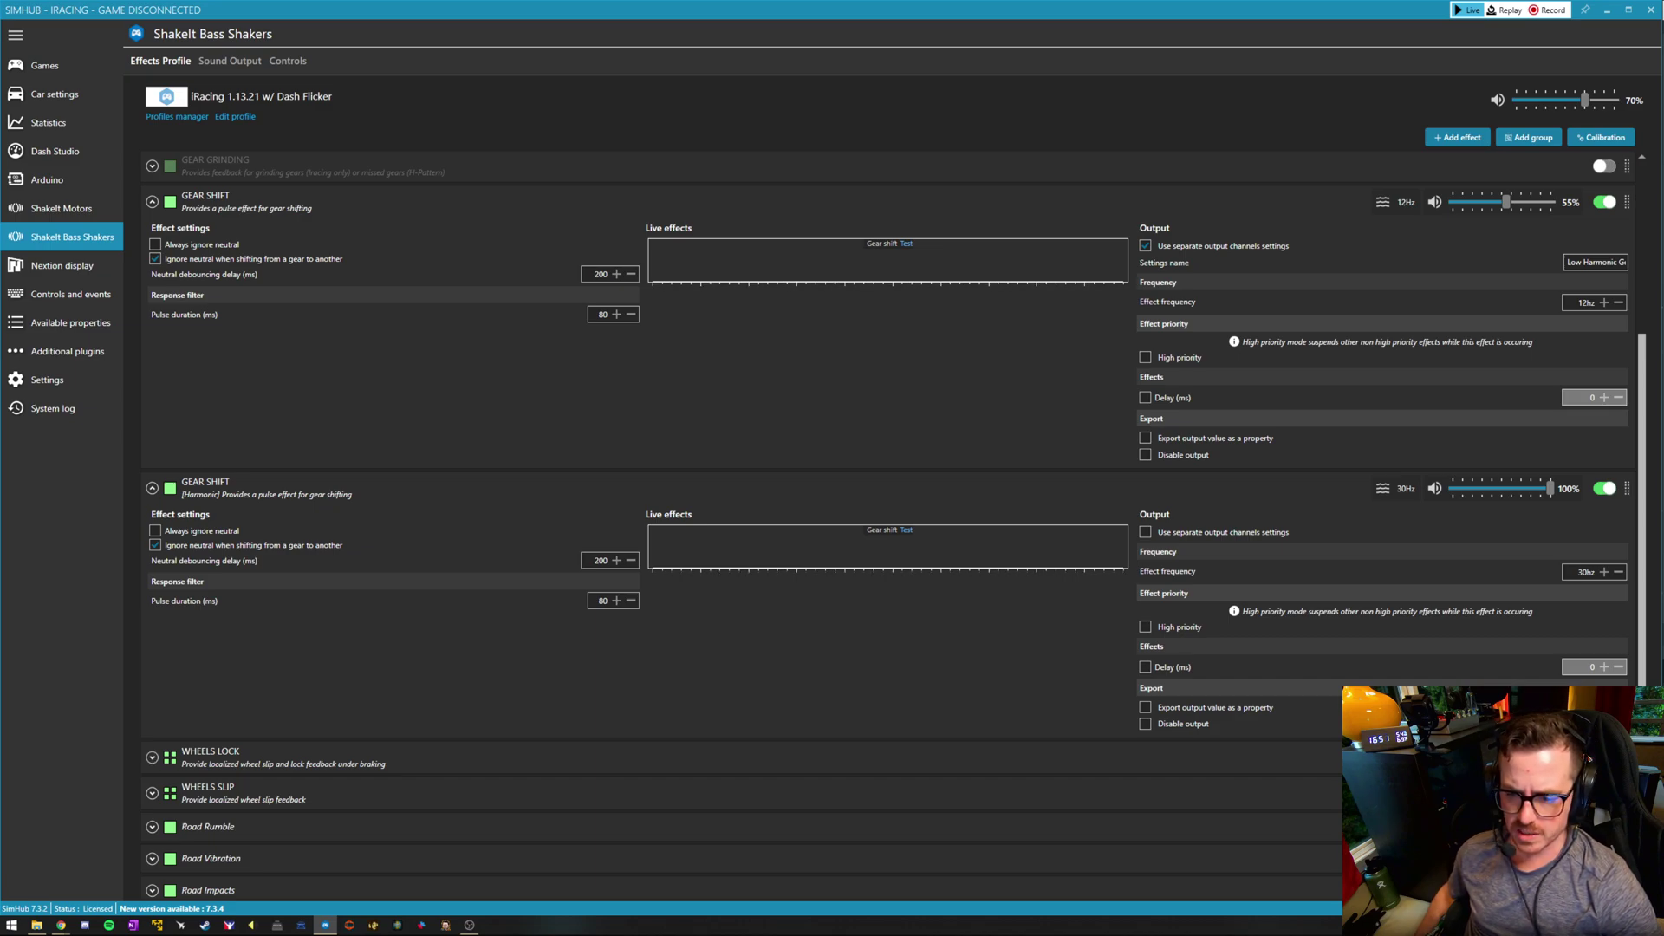
scroll(892, 528, "down", 1)
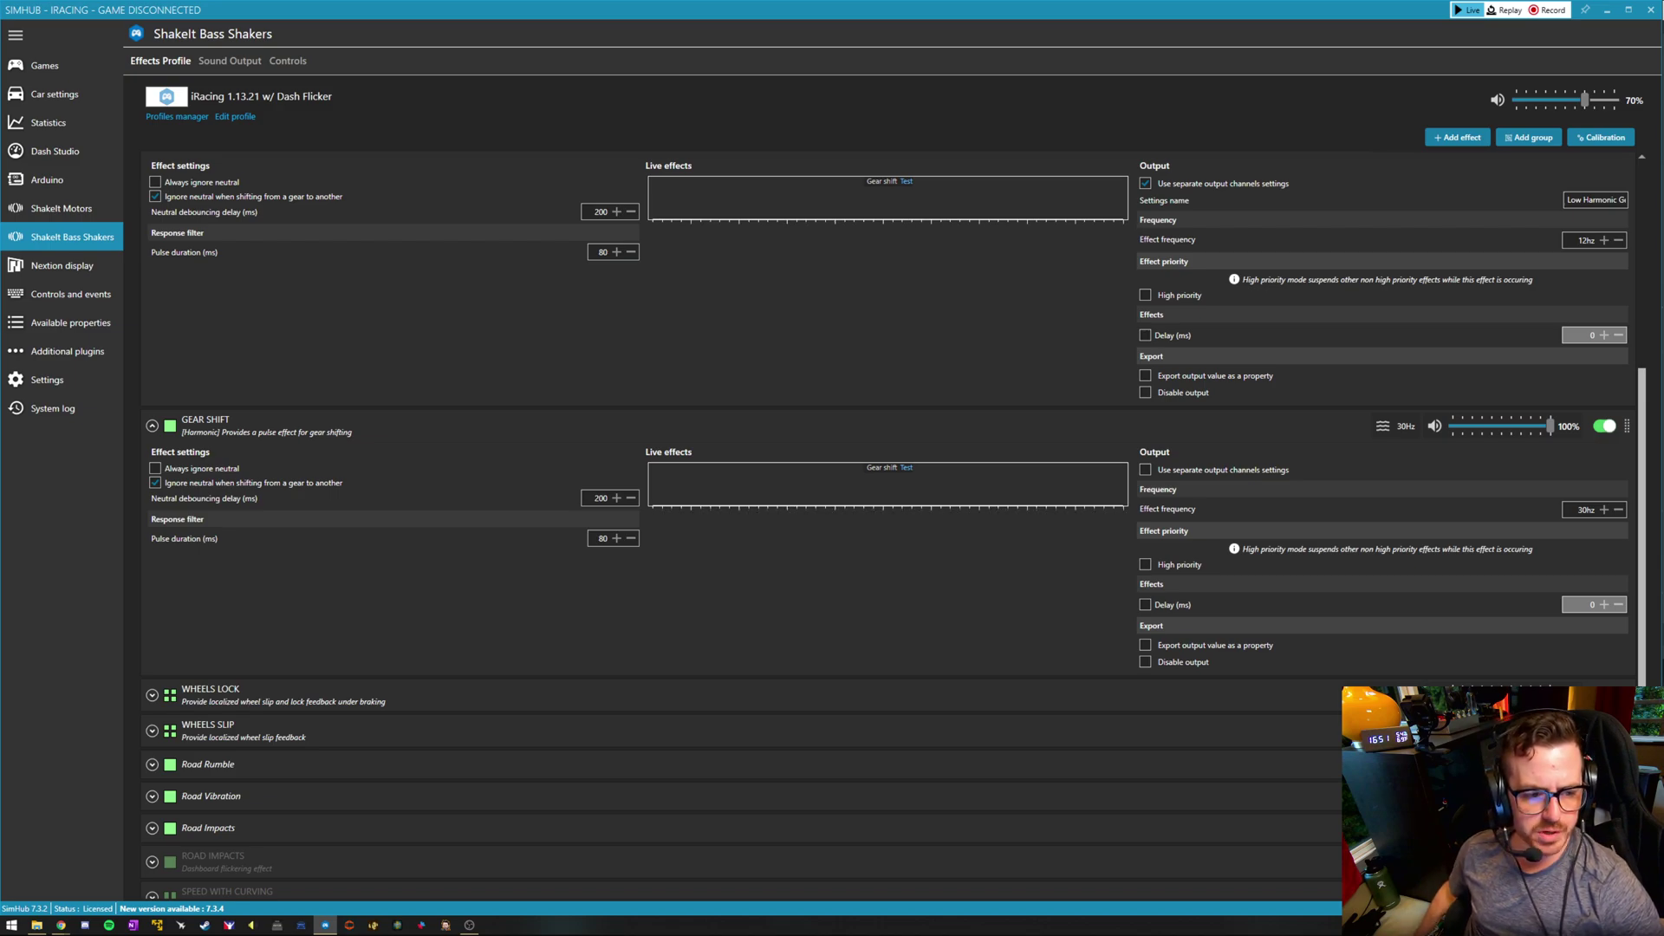
scroll(892, 526, "down", 2)
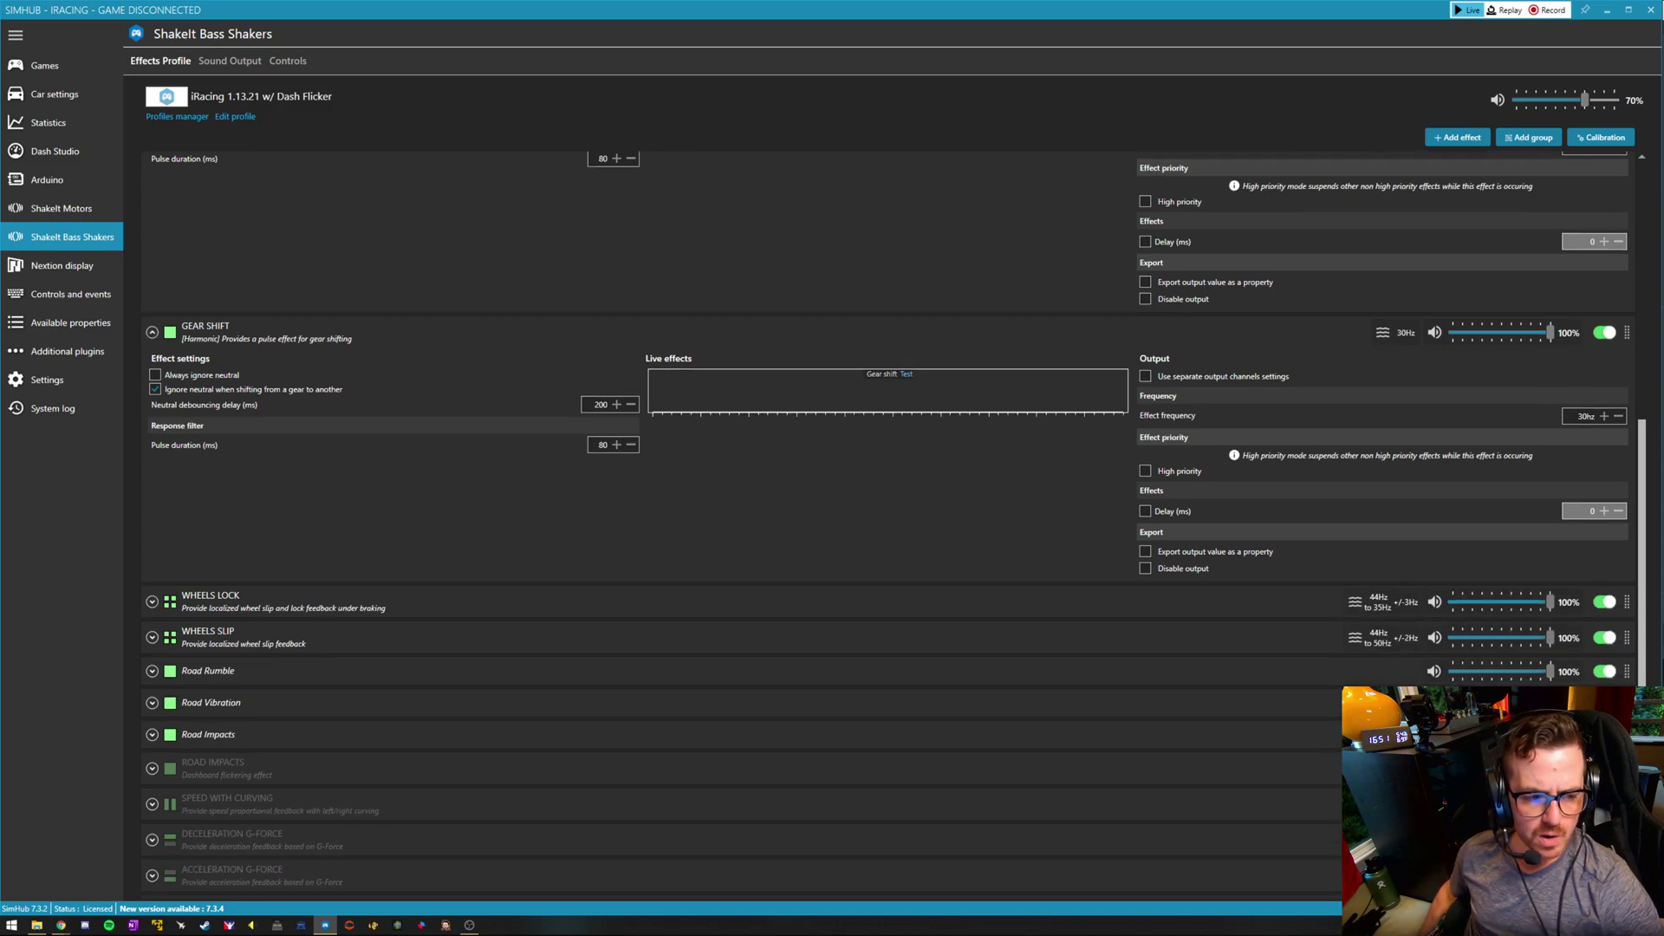
left_click(152, 601)
scroll(893, 526, "down", 2)
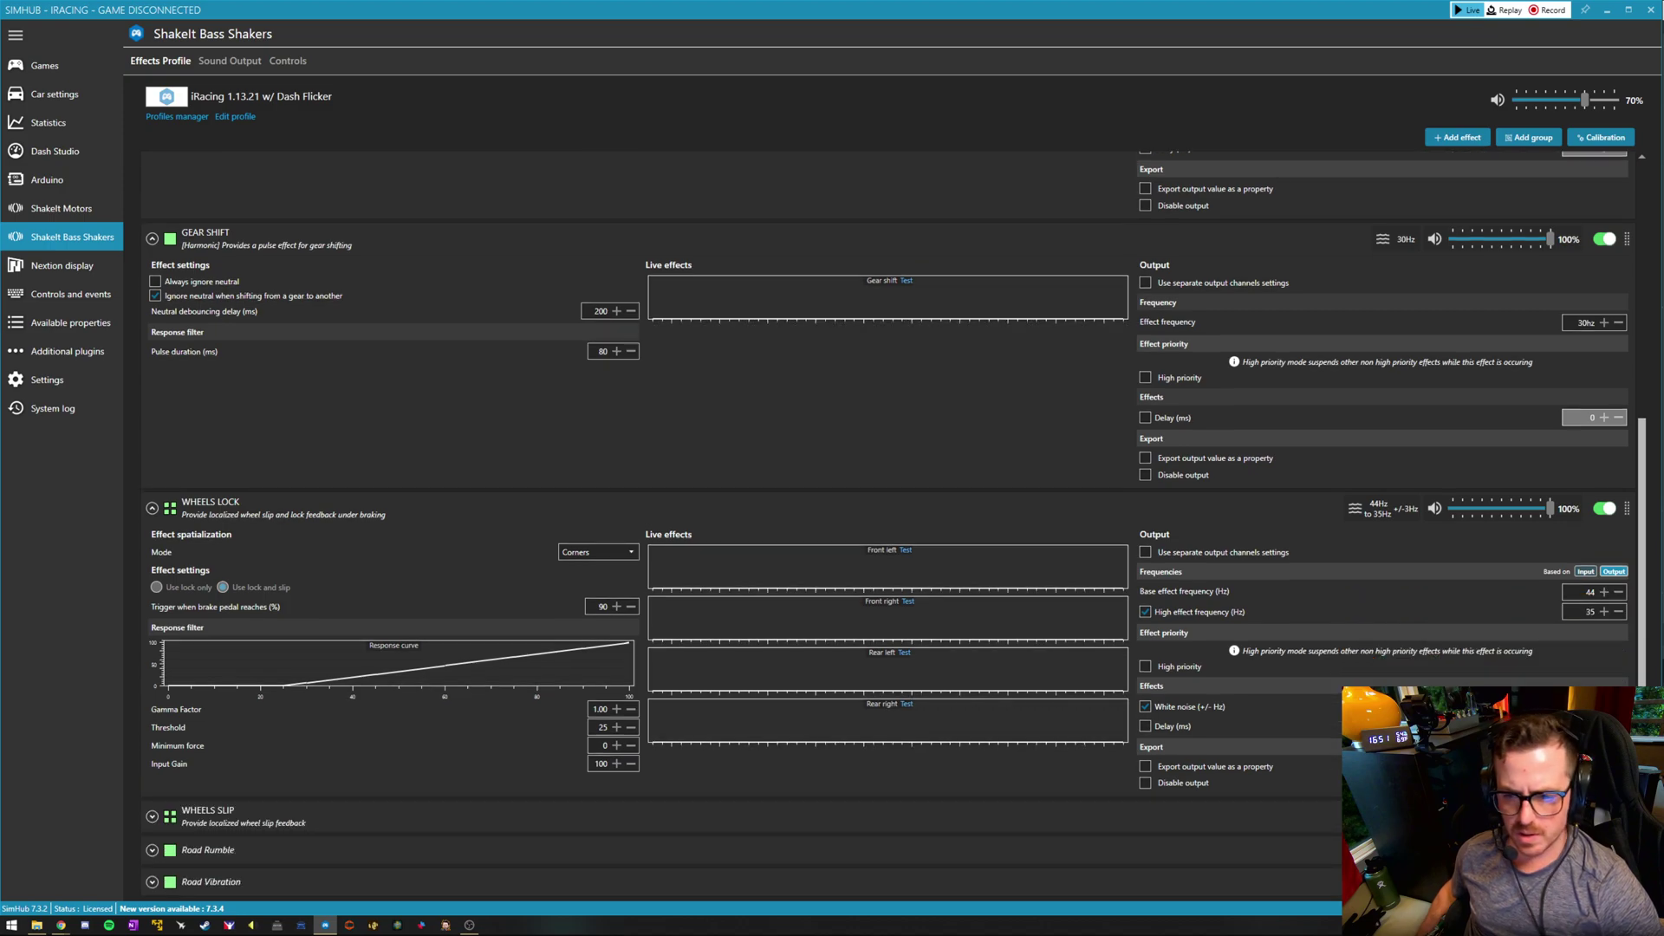
scroll(893, 525, "down", 2)
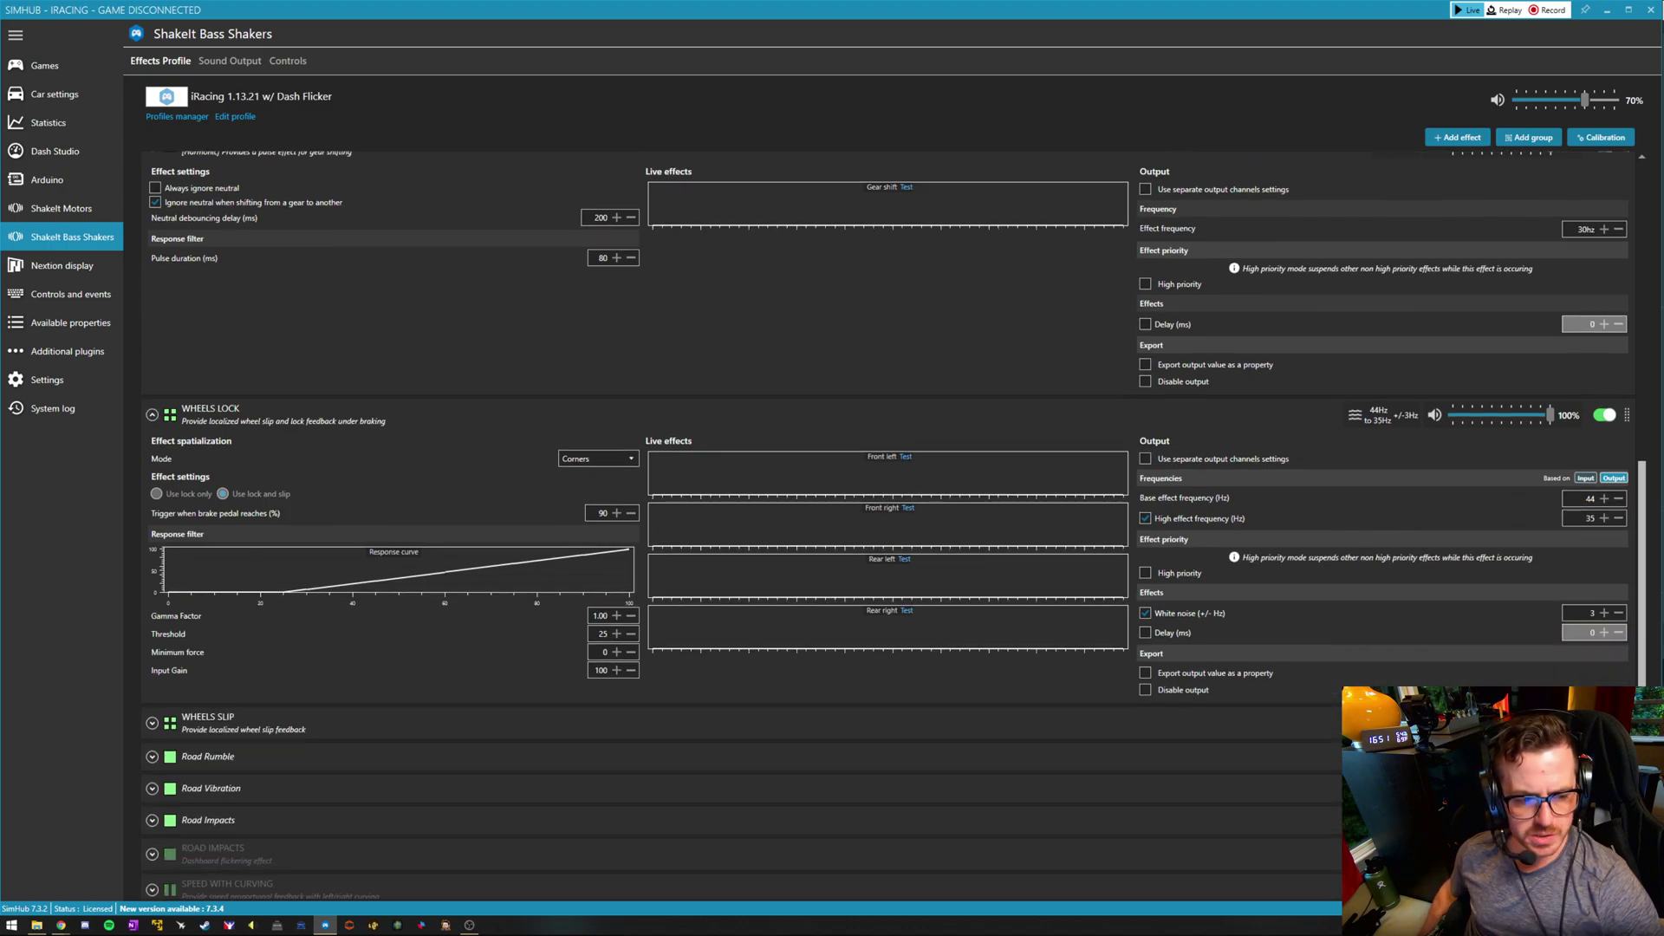
left_click(152, 723)
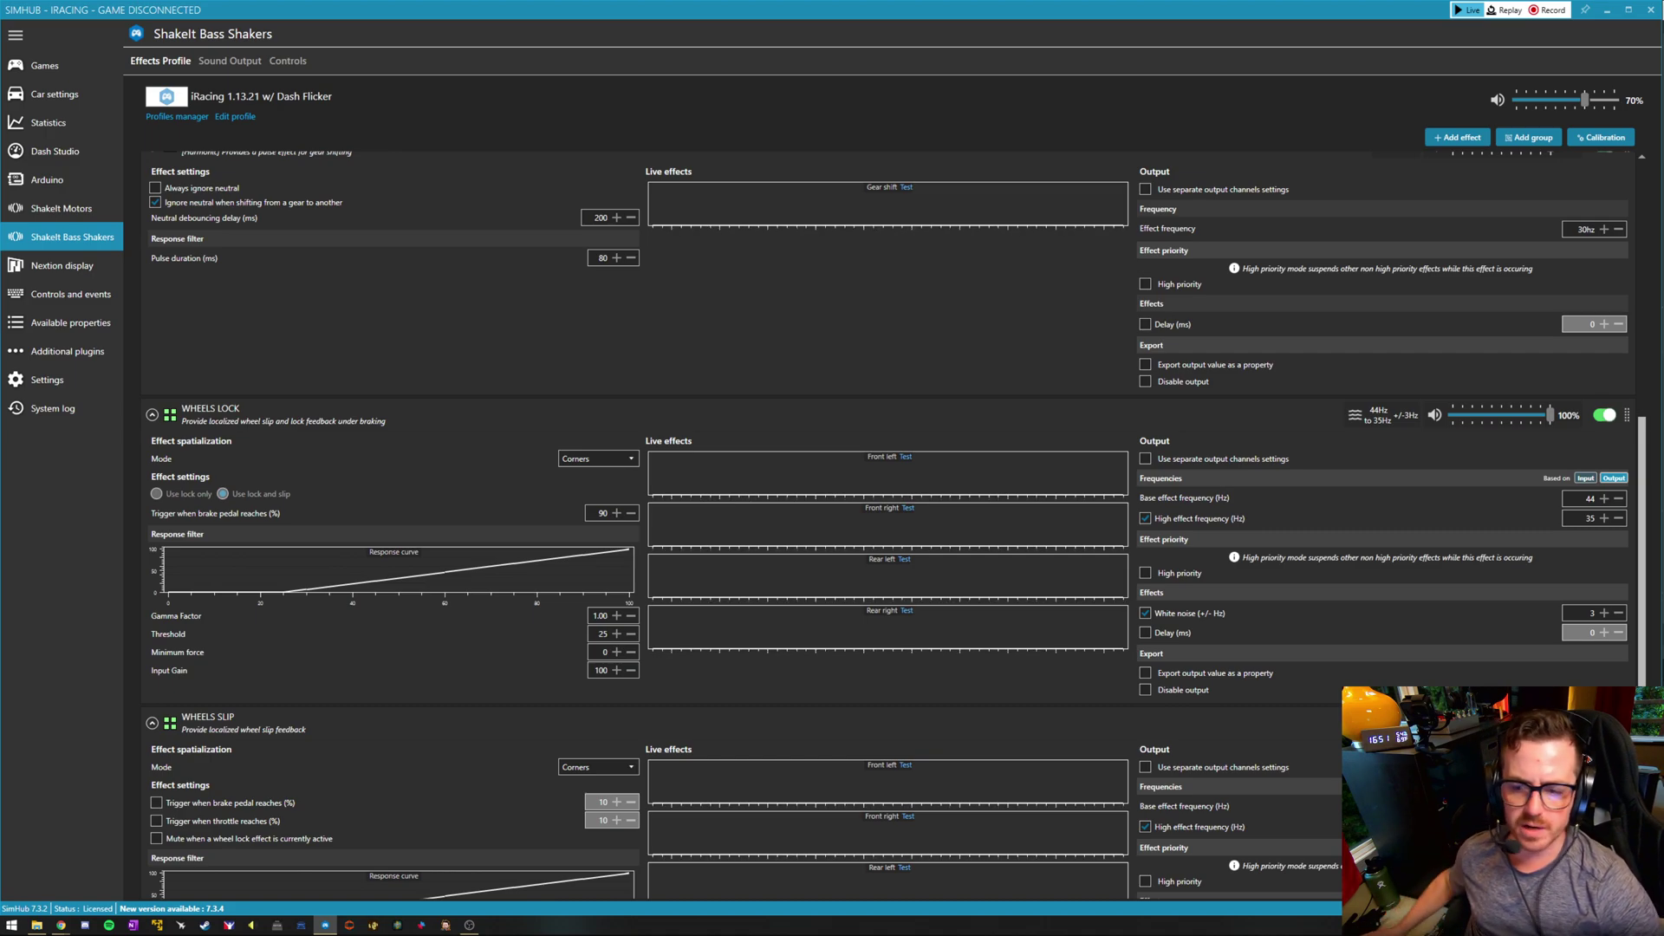
scroll(867, 520, "down", 2)
scroll(866, 520, "down", 1)
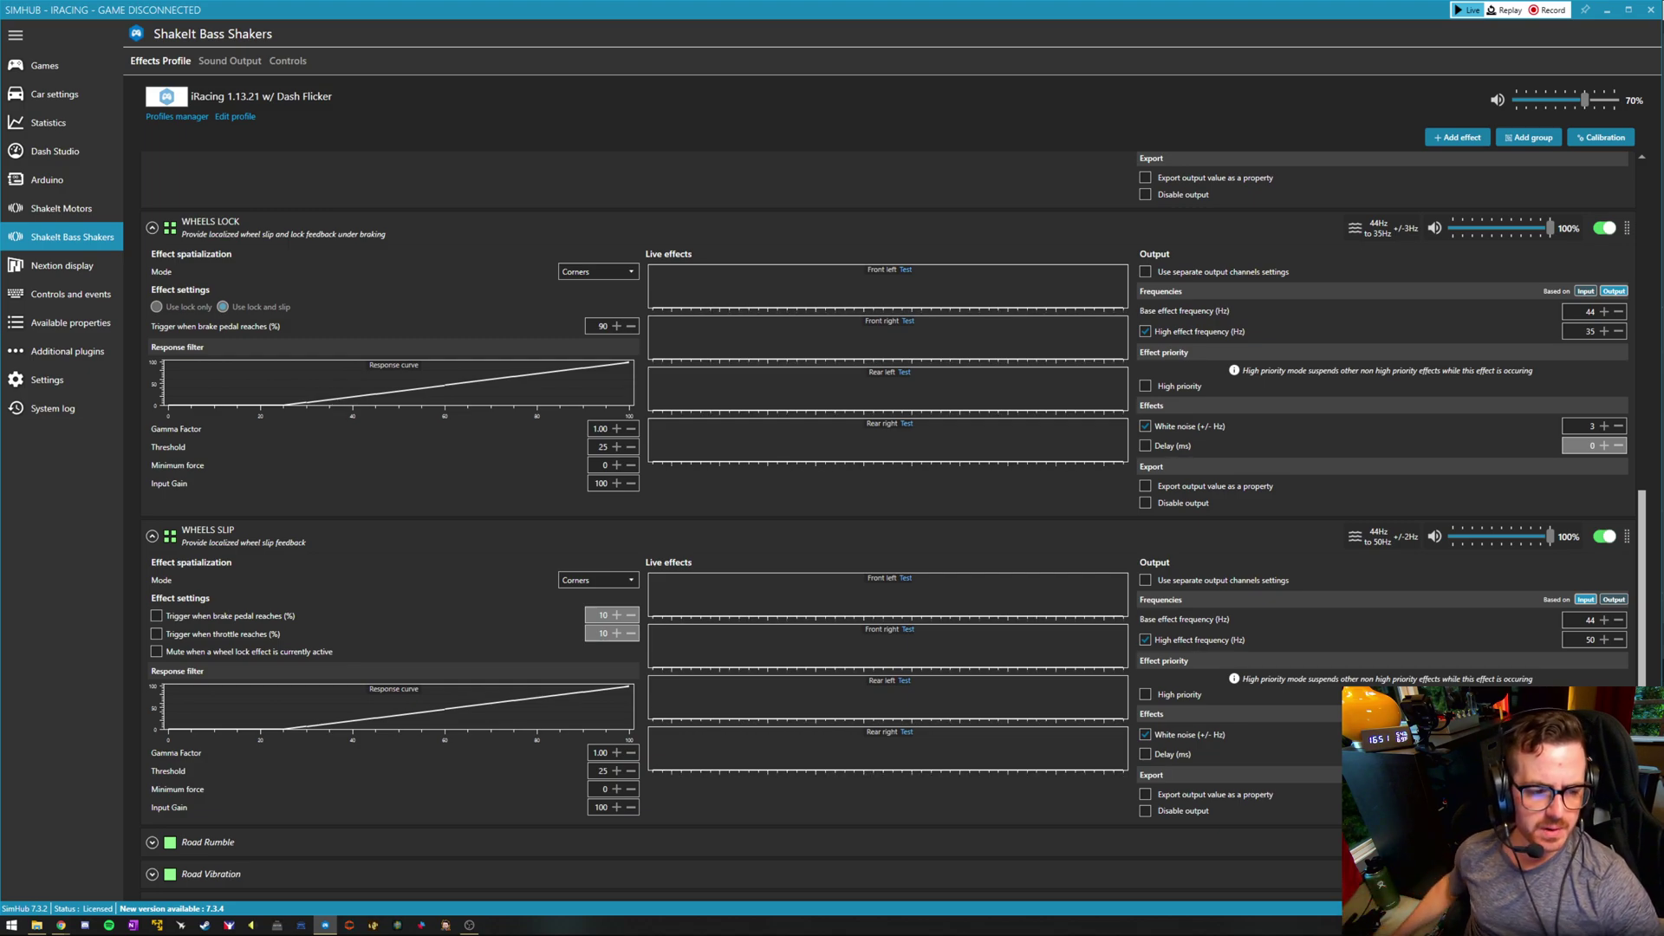
Expand the Road Rumble, Road Vibration and Road Impacts effect groups
scroll(895, 523, "down", 3)
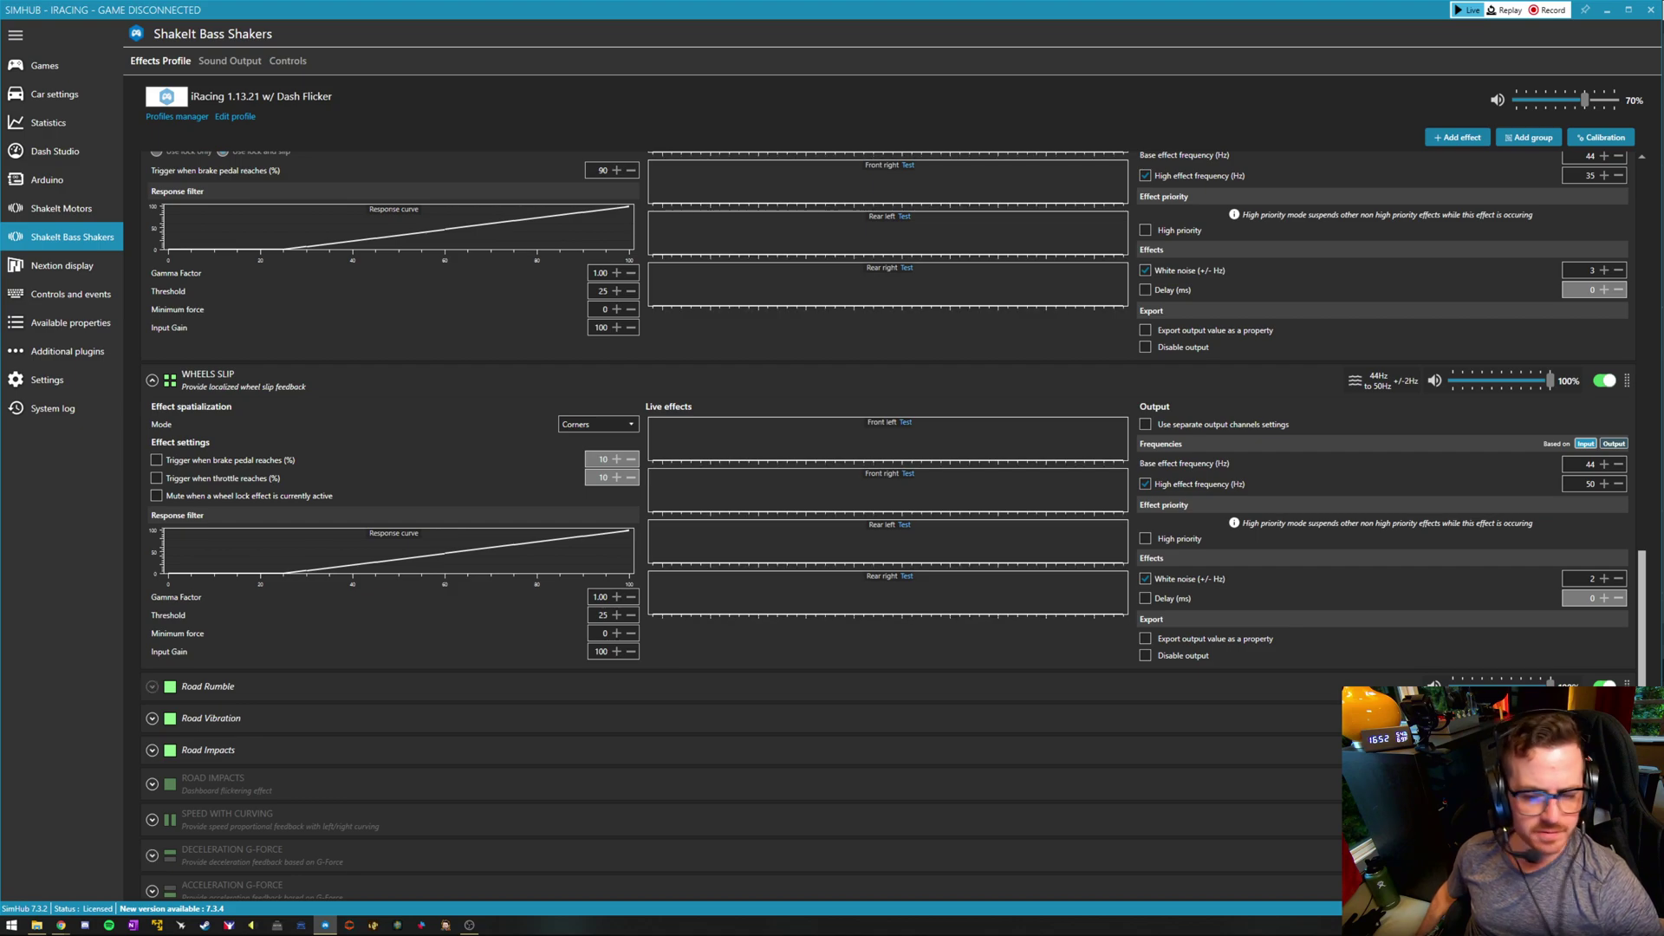
left_click(152, 687)
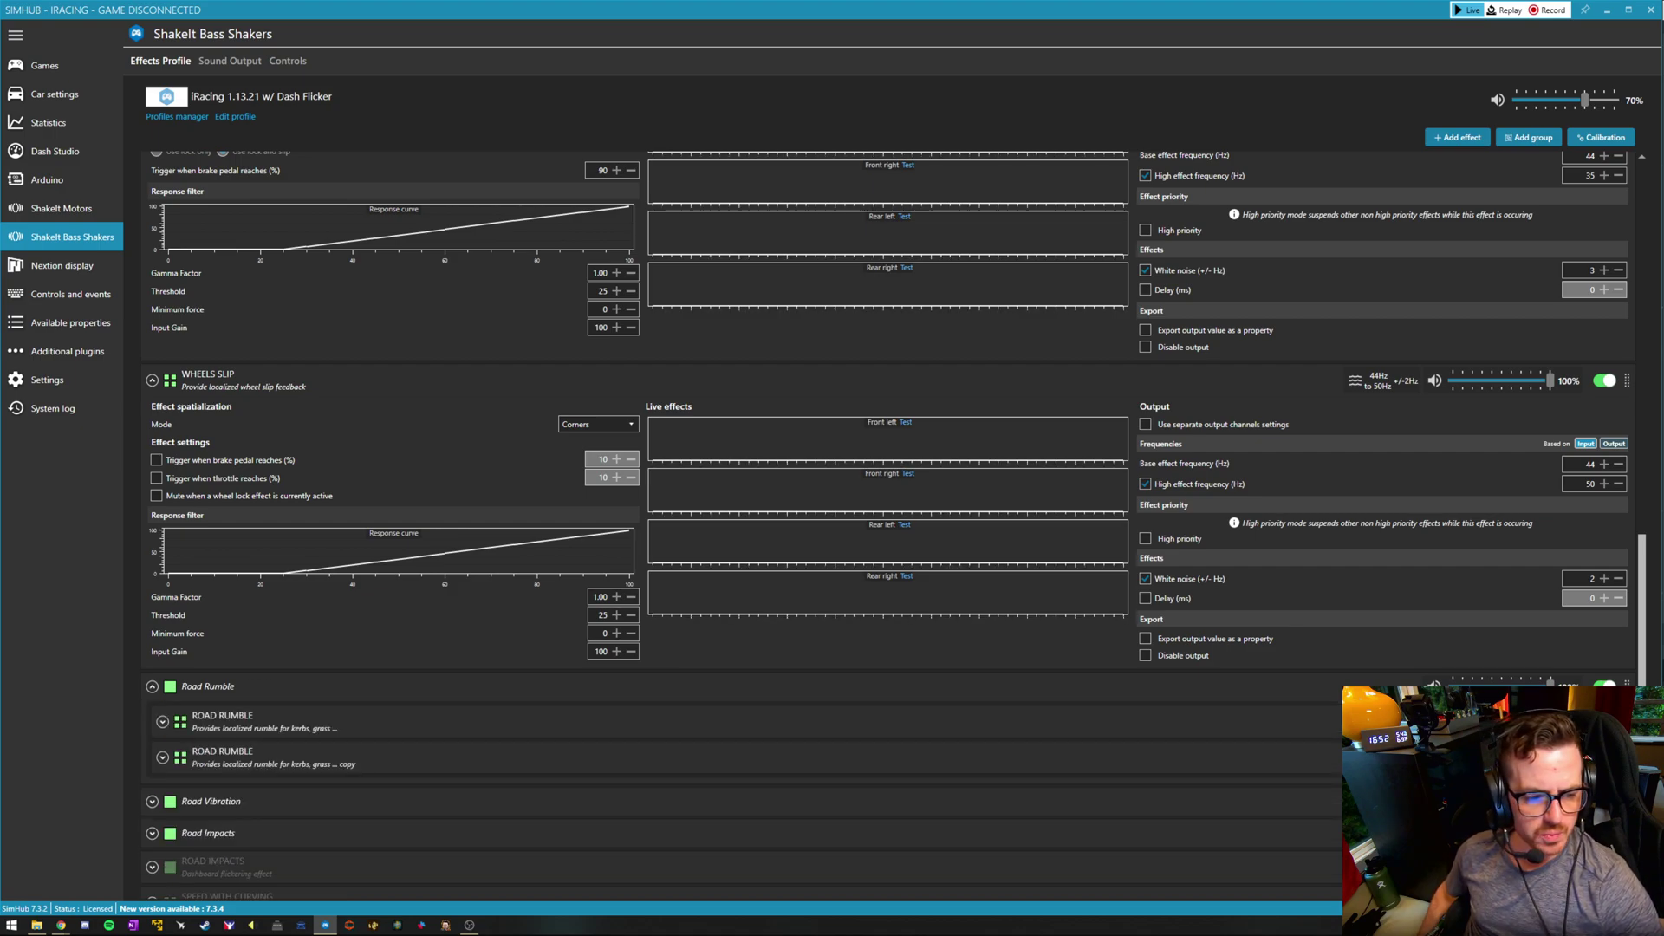
left_click(152, 801)
scroll(152, 801, "down", 3)
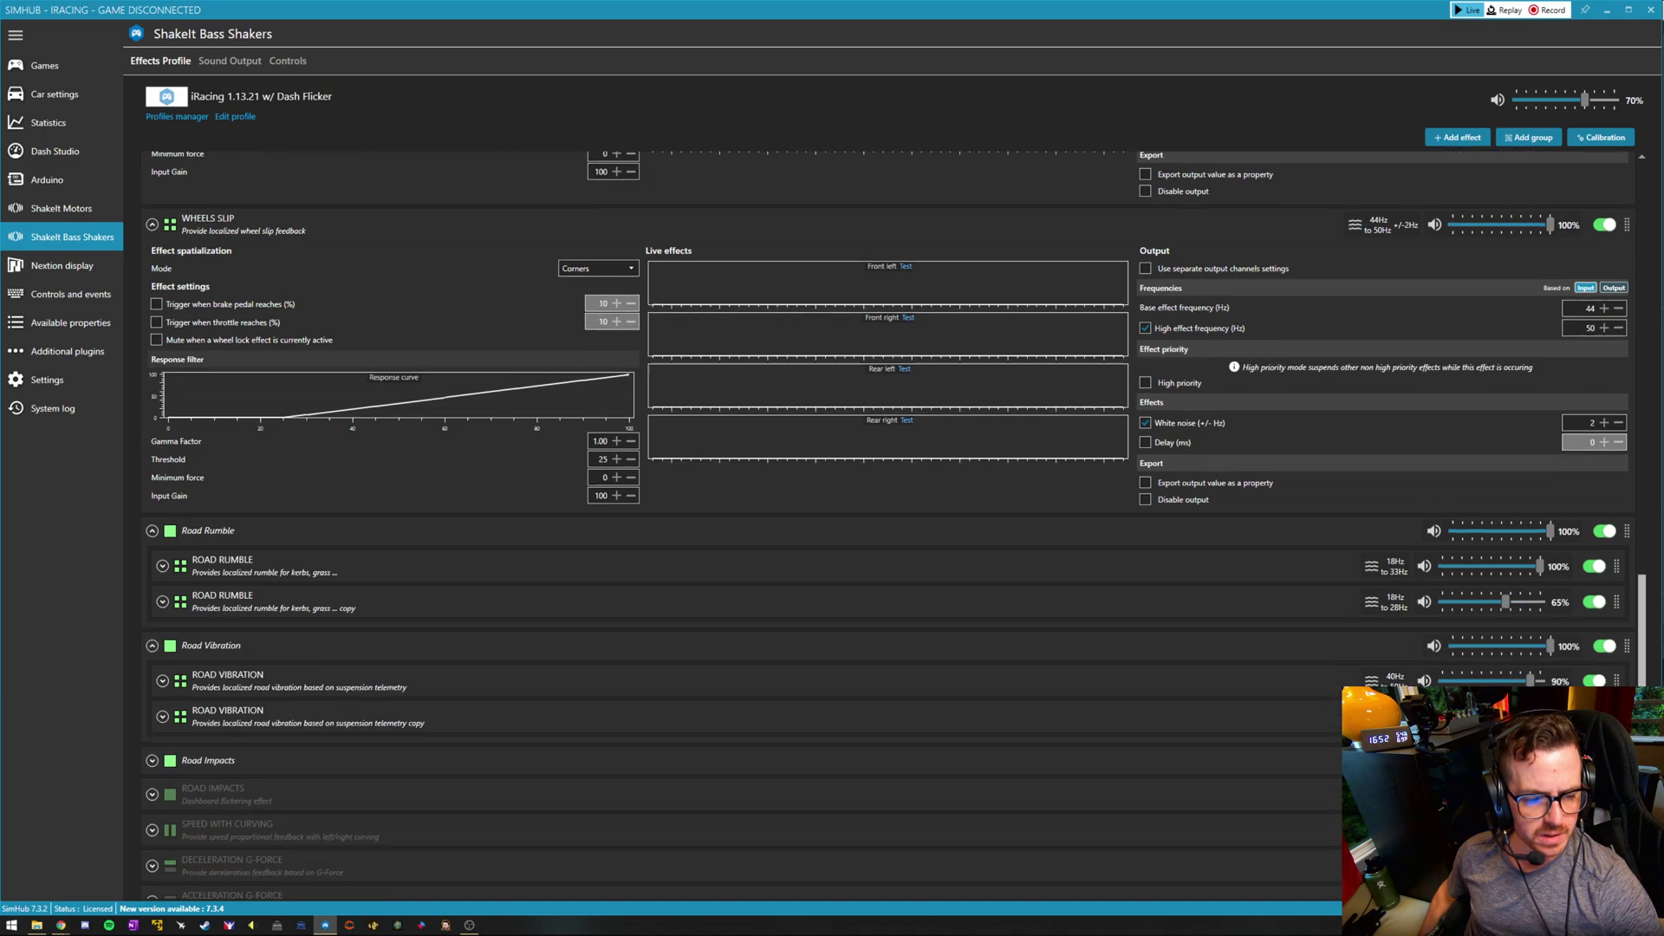
left_click(152, 760)
scroll(152, 760, "down", 1)
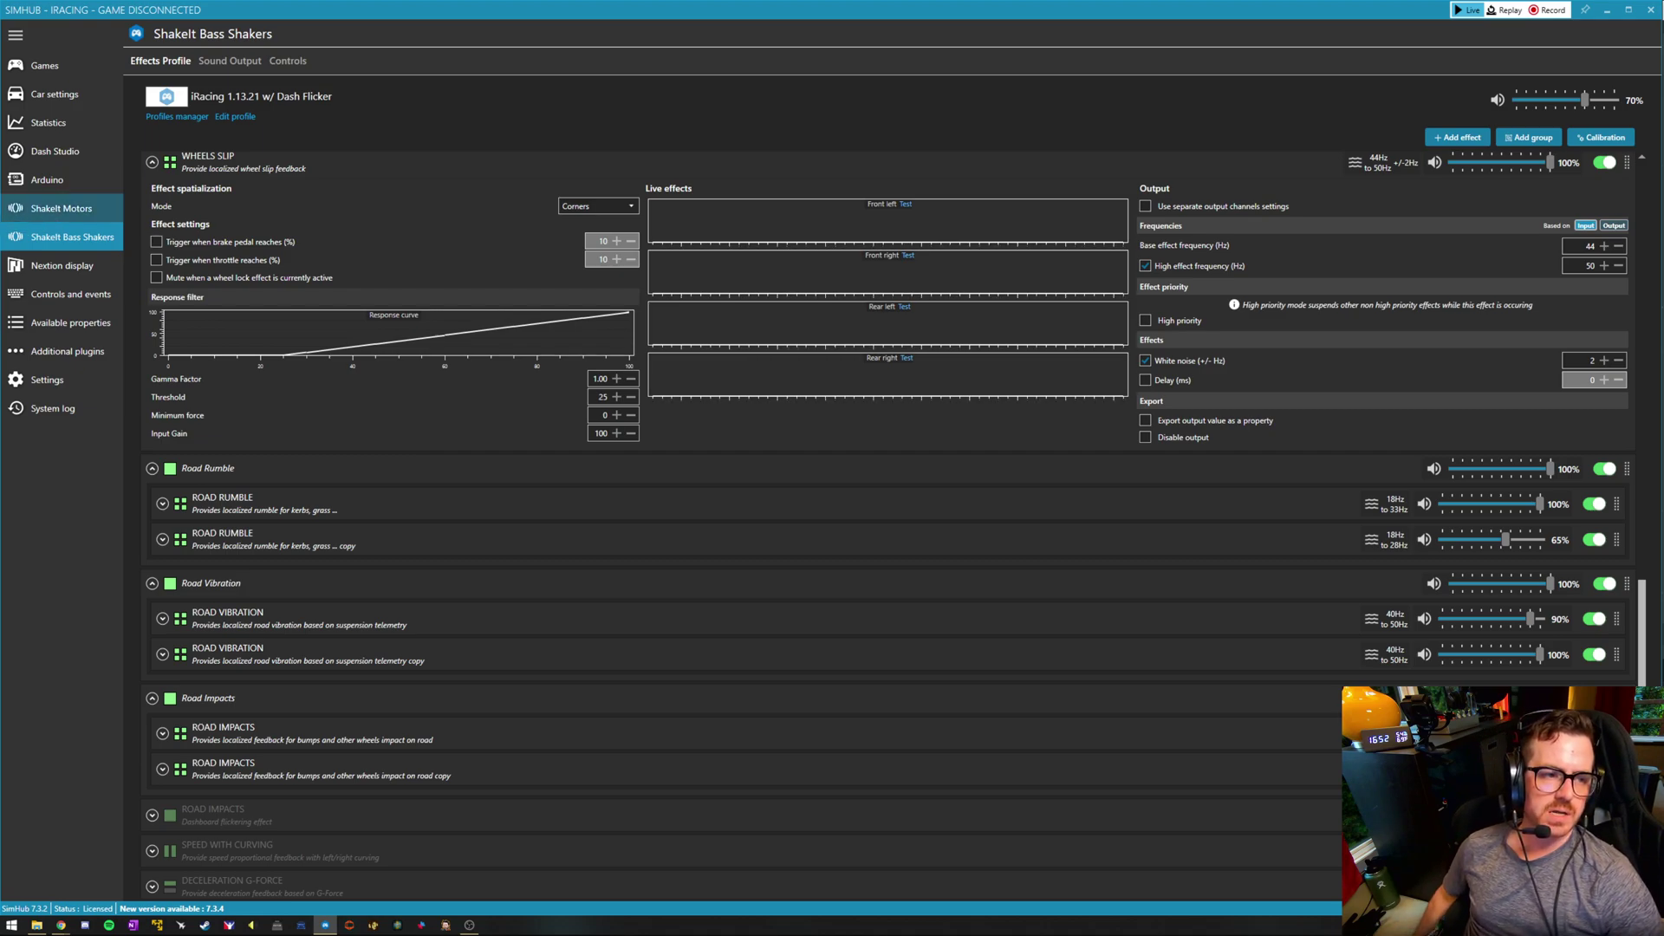
Go to Dash Studio, then bring the simhubdash.com website forward in the browser
left_click(54, 152)
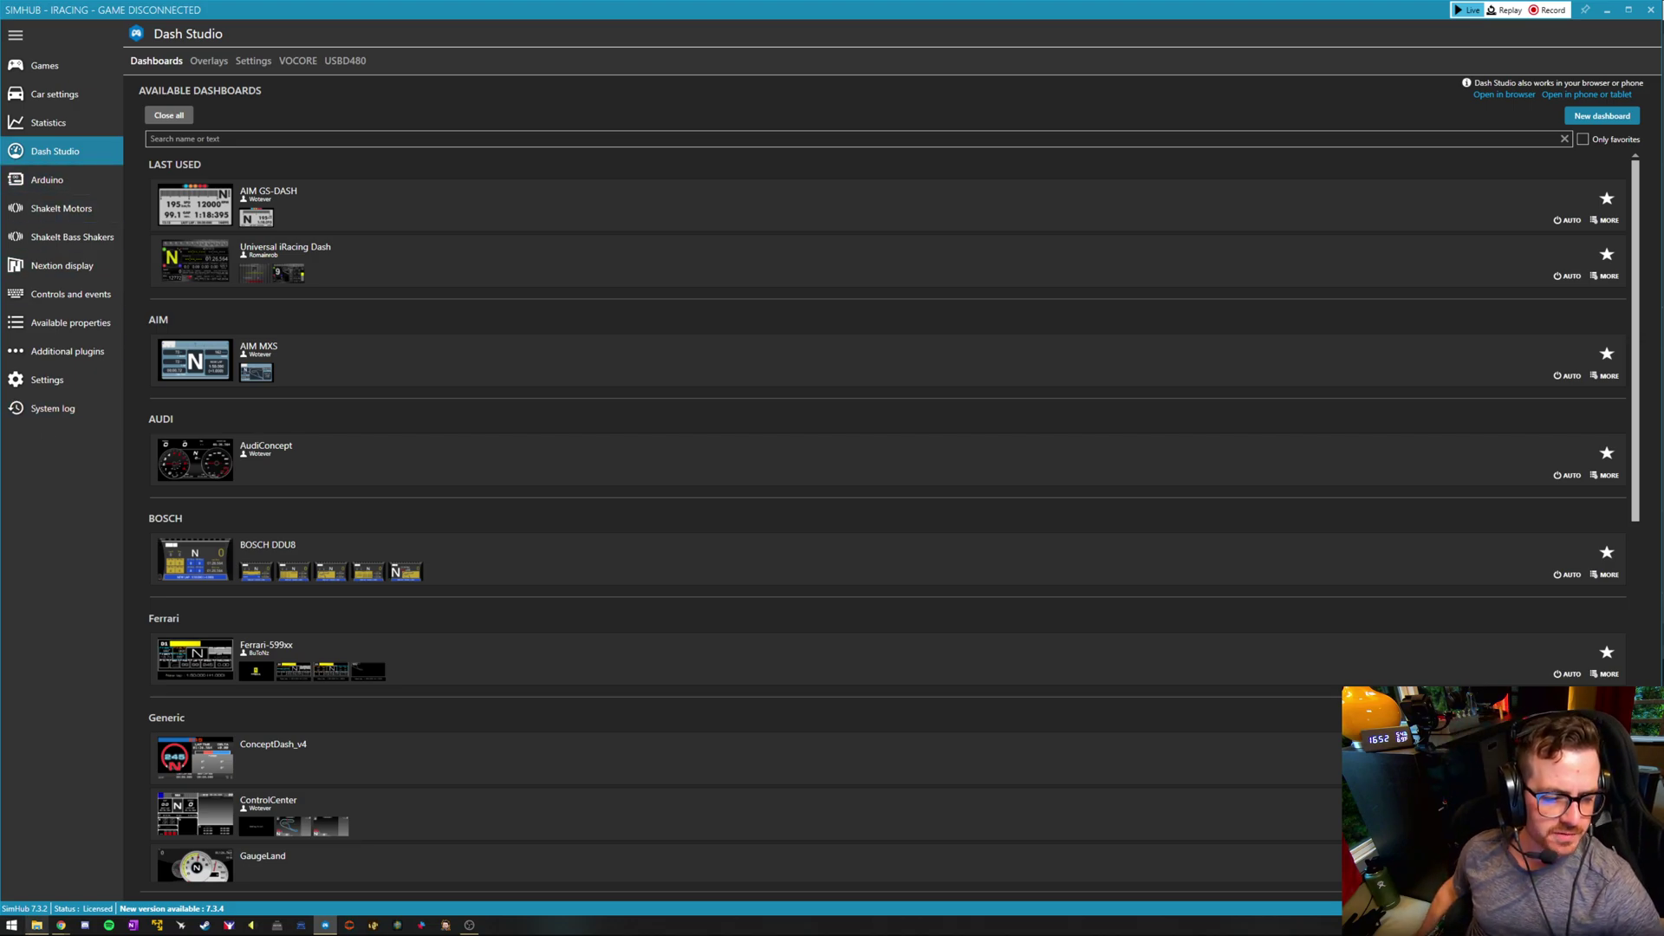
mouse_move(61, 924)
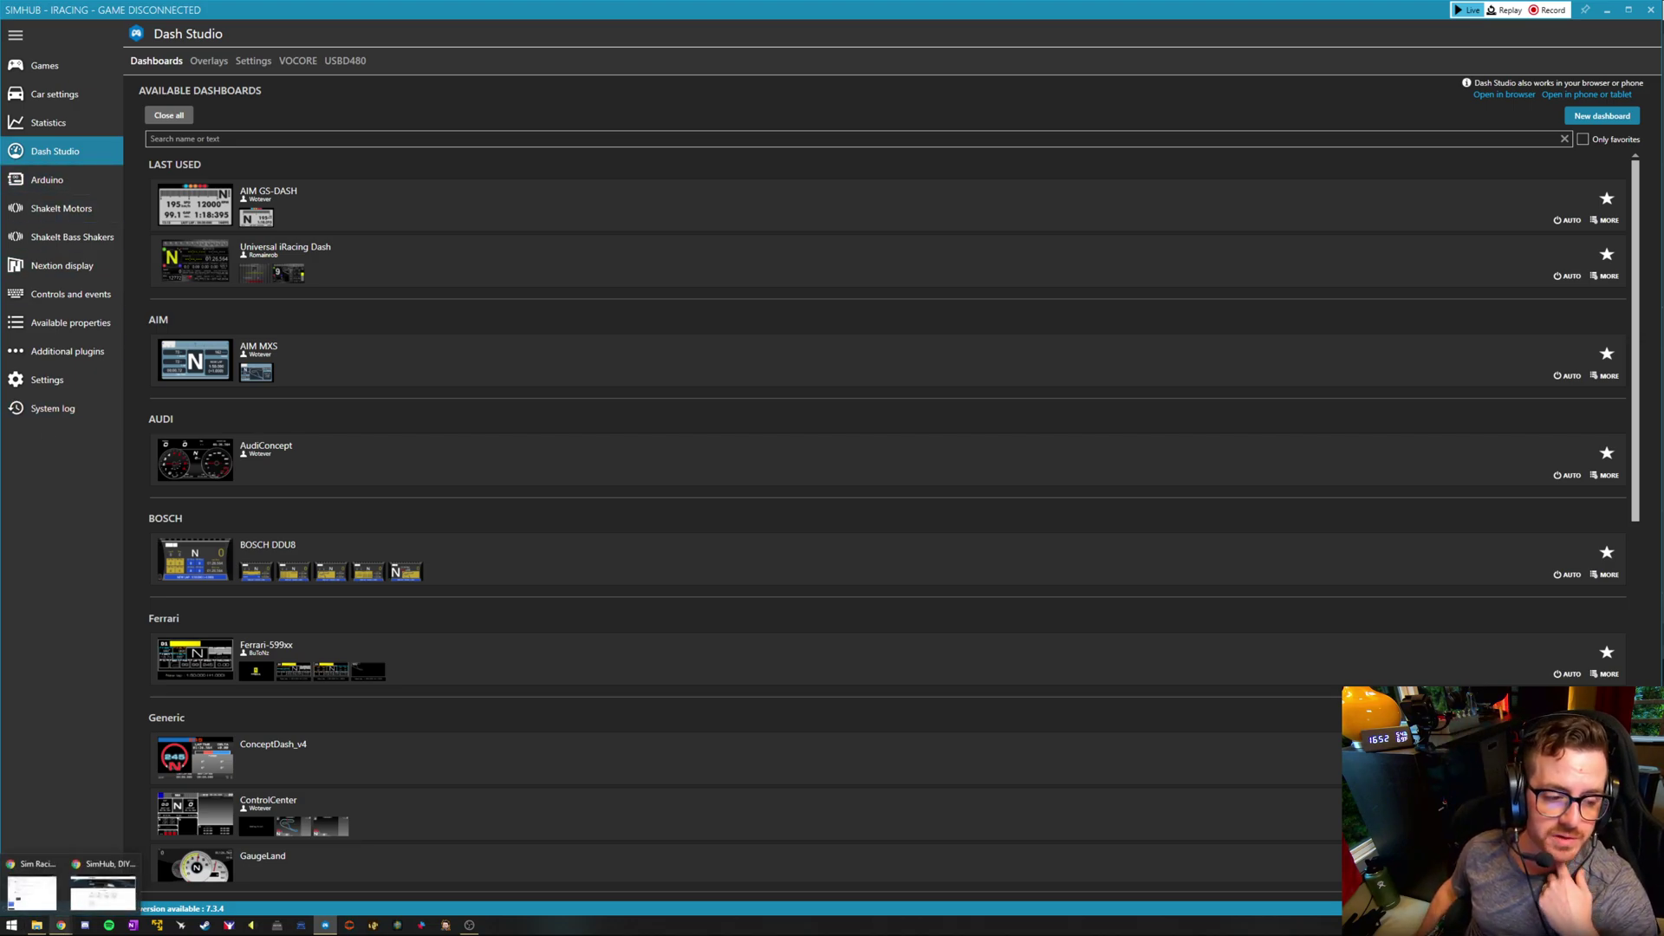
left_click(103, 891)
Switch to the Dashboard Templates collection tab and scroll to the iRacing Pack's dashboards and overlays
key("ctrl+Tab")
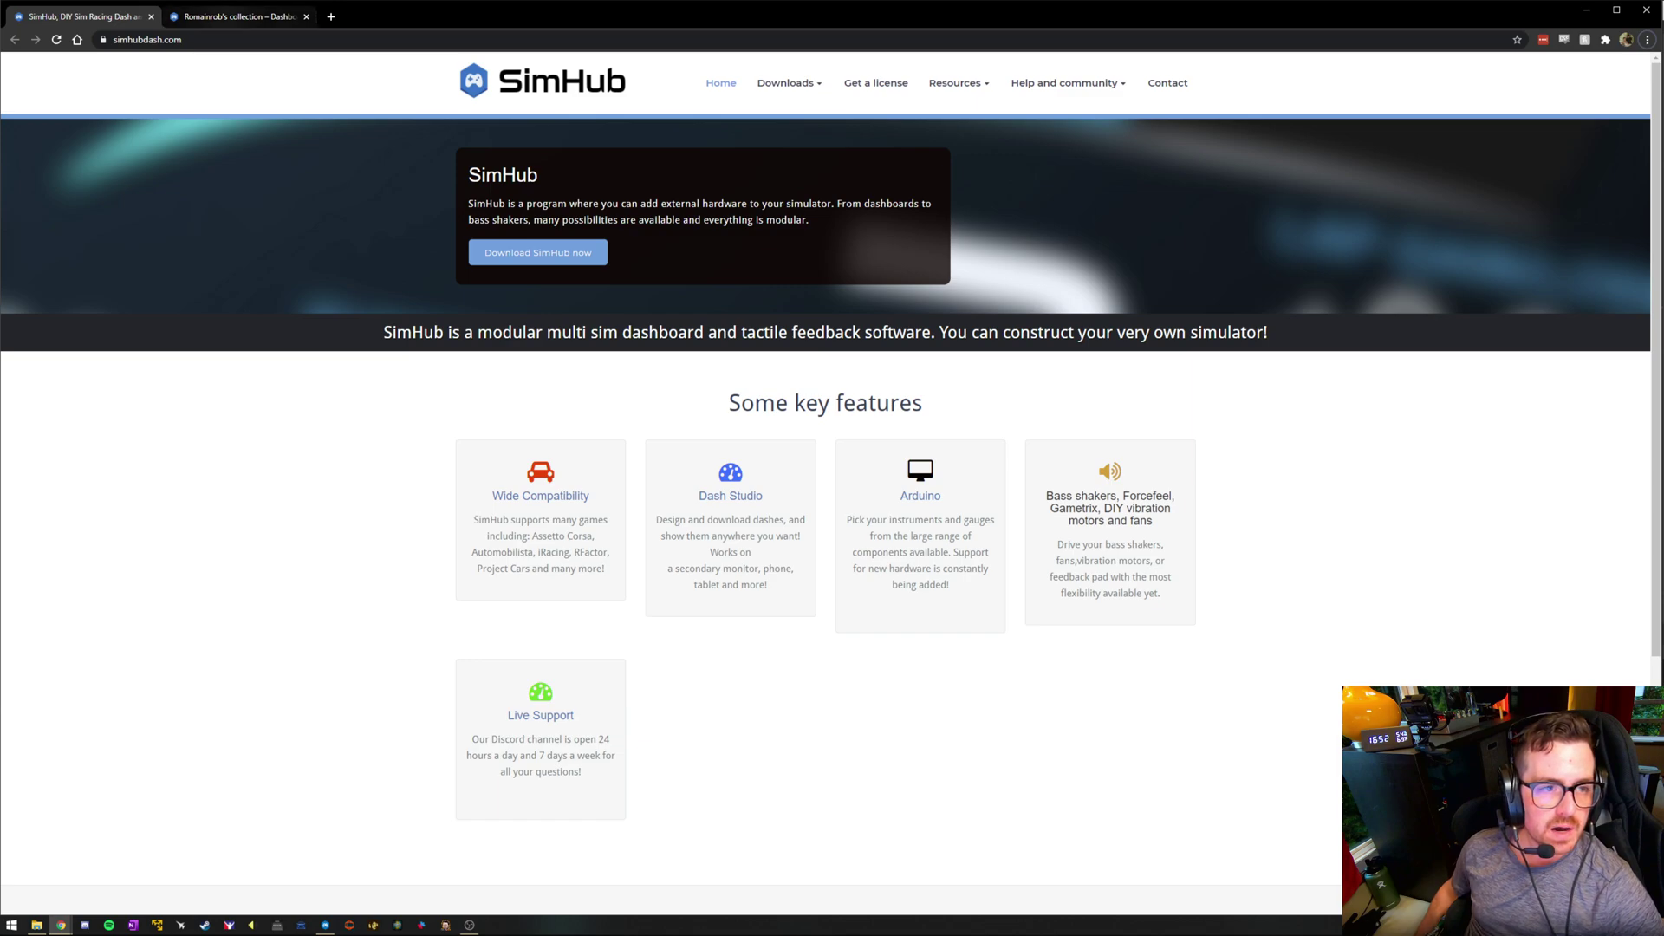
scroll(824, 485, "up", 5)
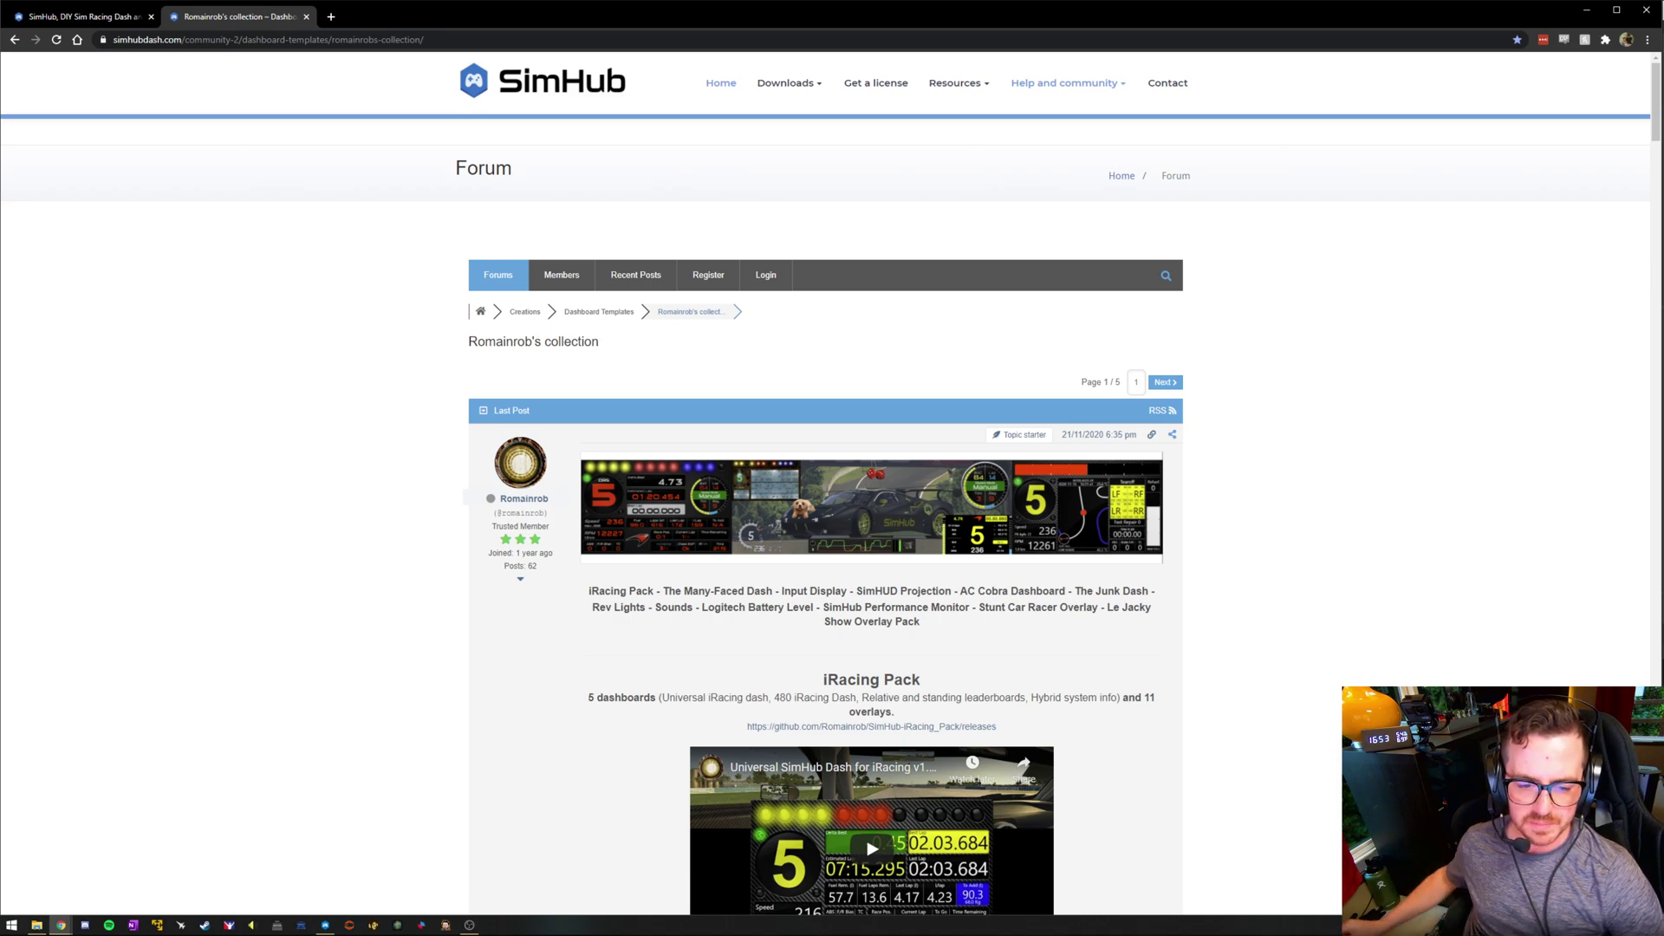
scroll(825, 486, "down", 3)
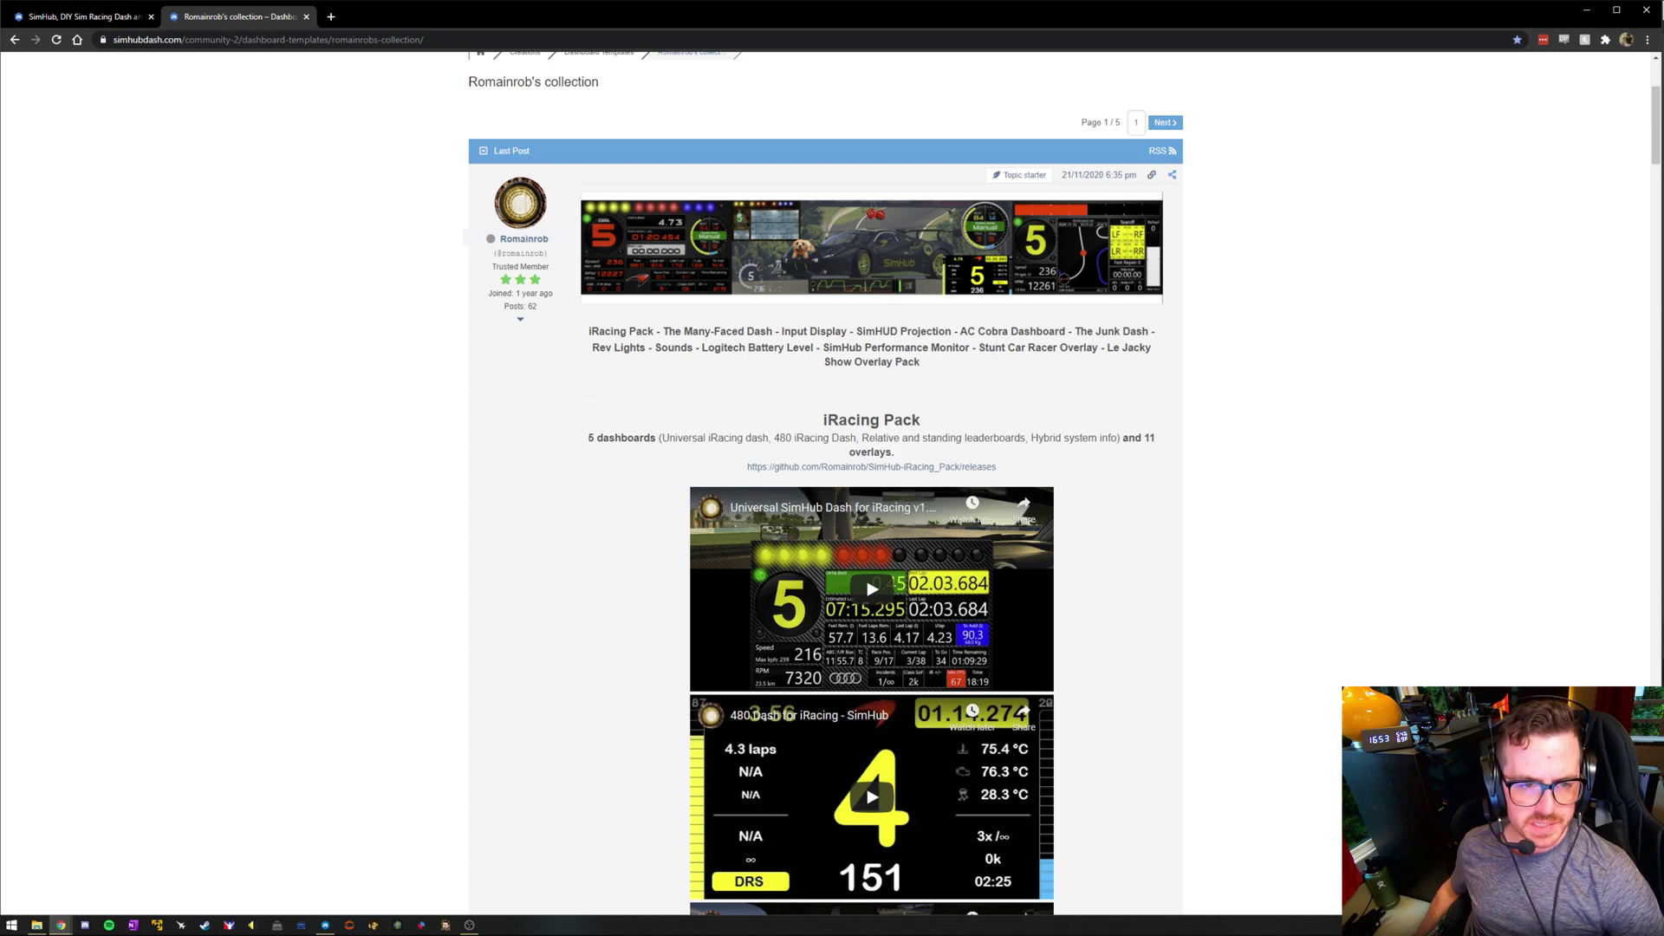
scroll(825, 485, "up", 3)
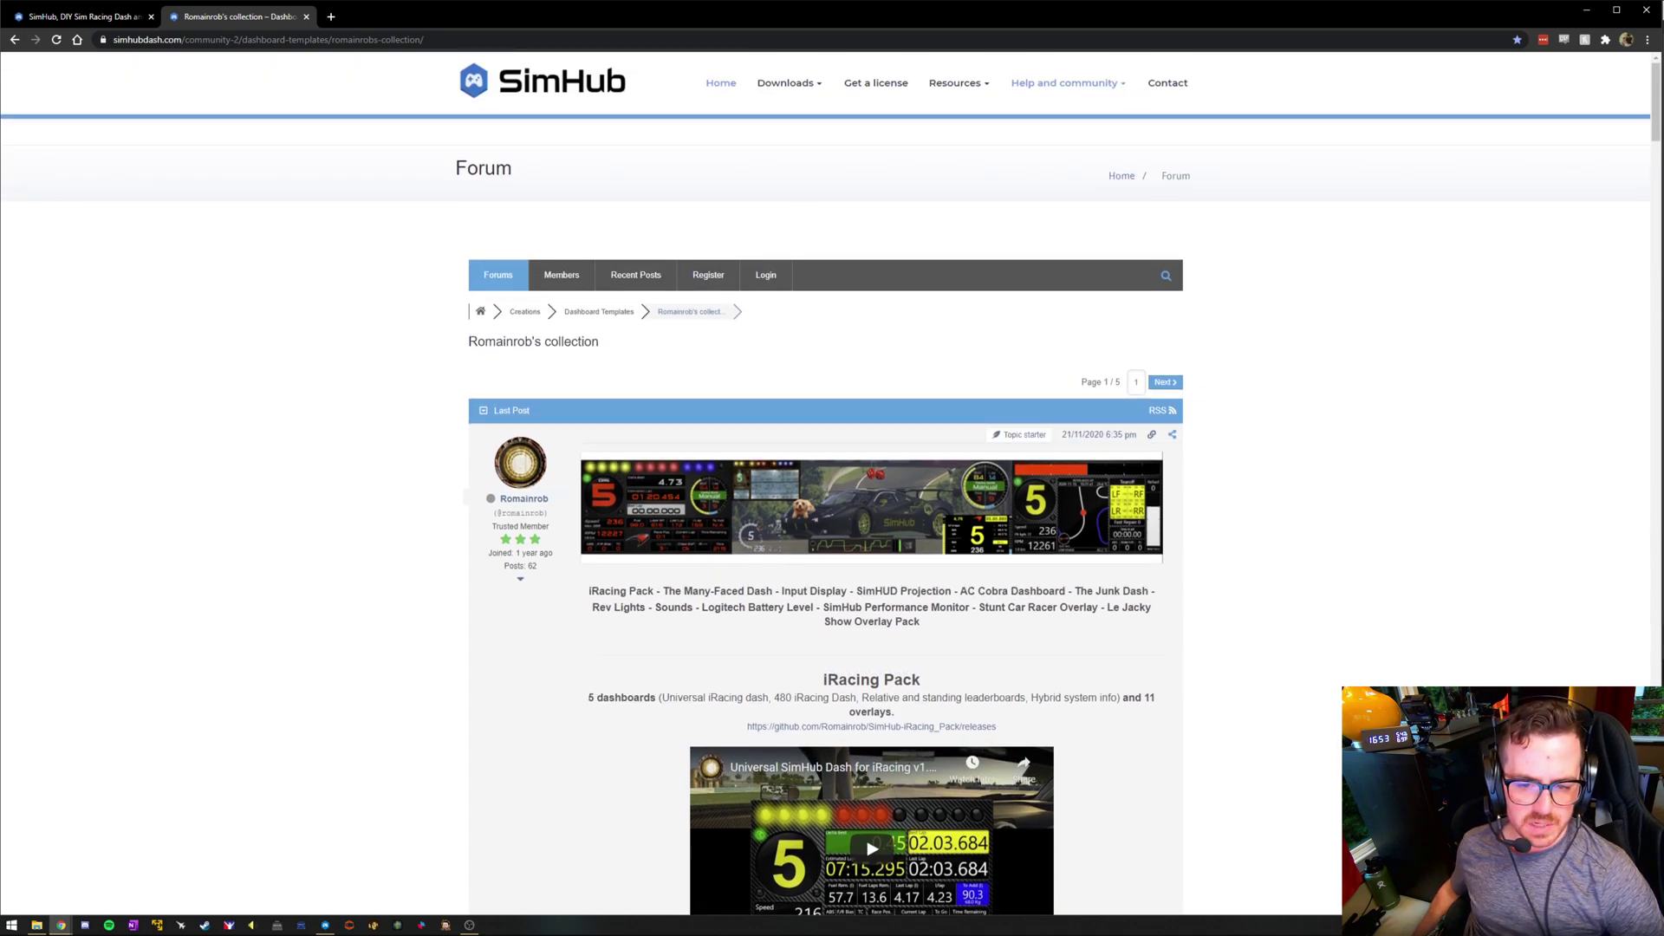
scroll(825, 485, "down", 5)
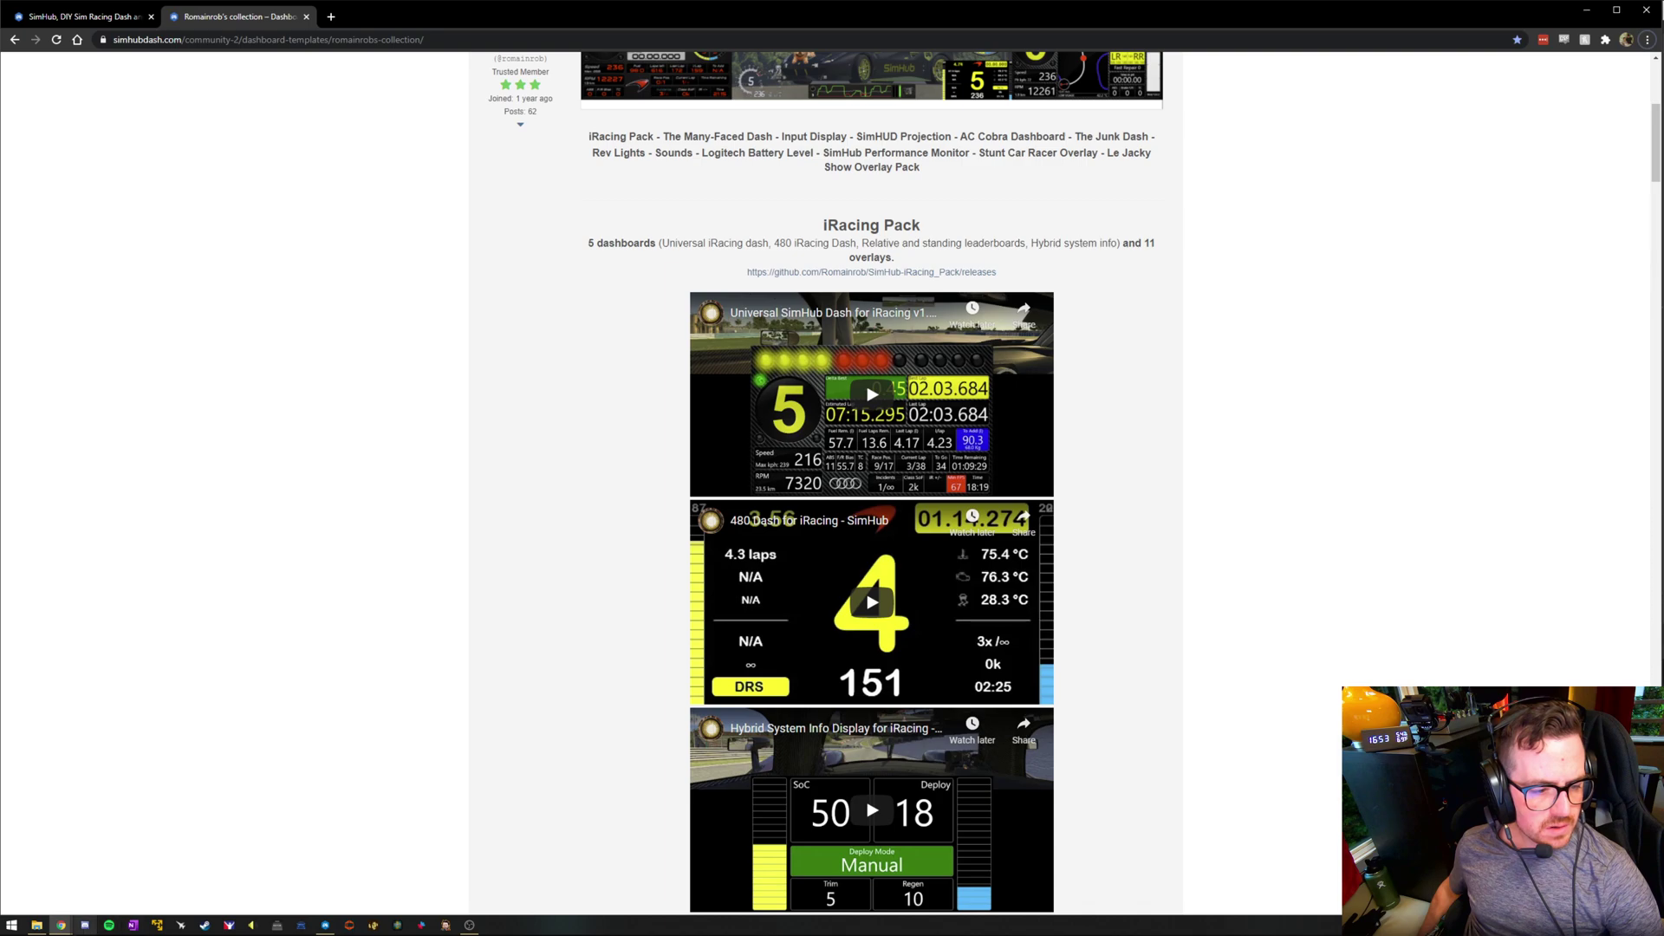
Back in SimHub, open Universal iRacing Dash in the Dash Studio editor on its Idle Screen
left_click(325, 925)
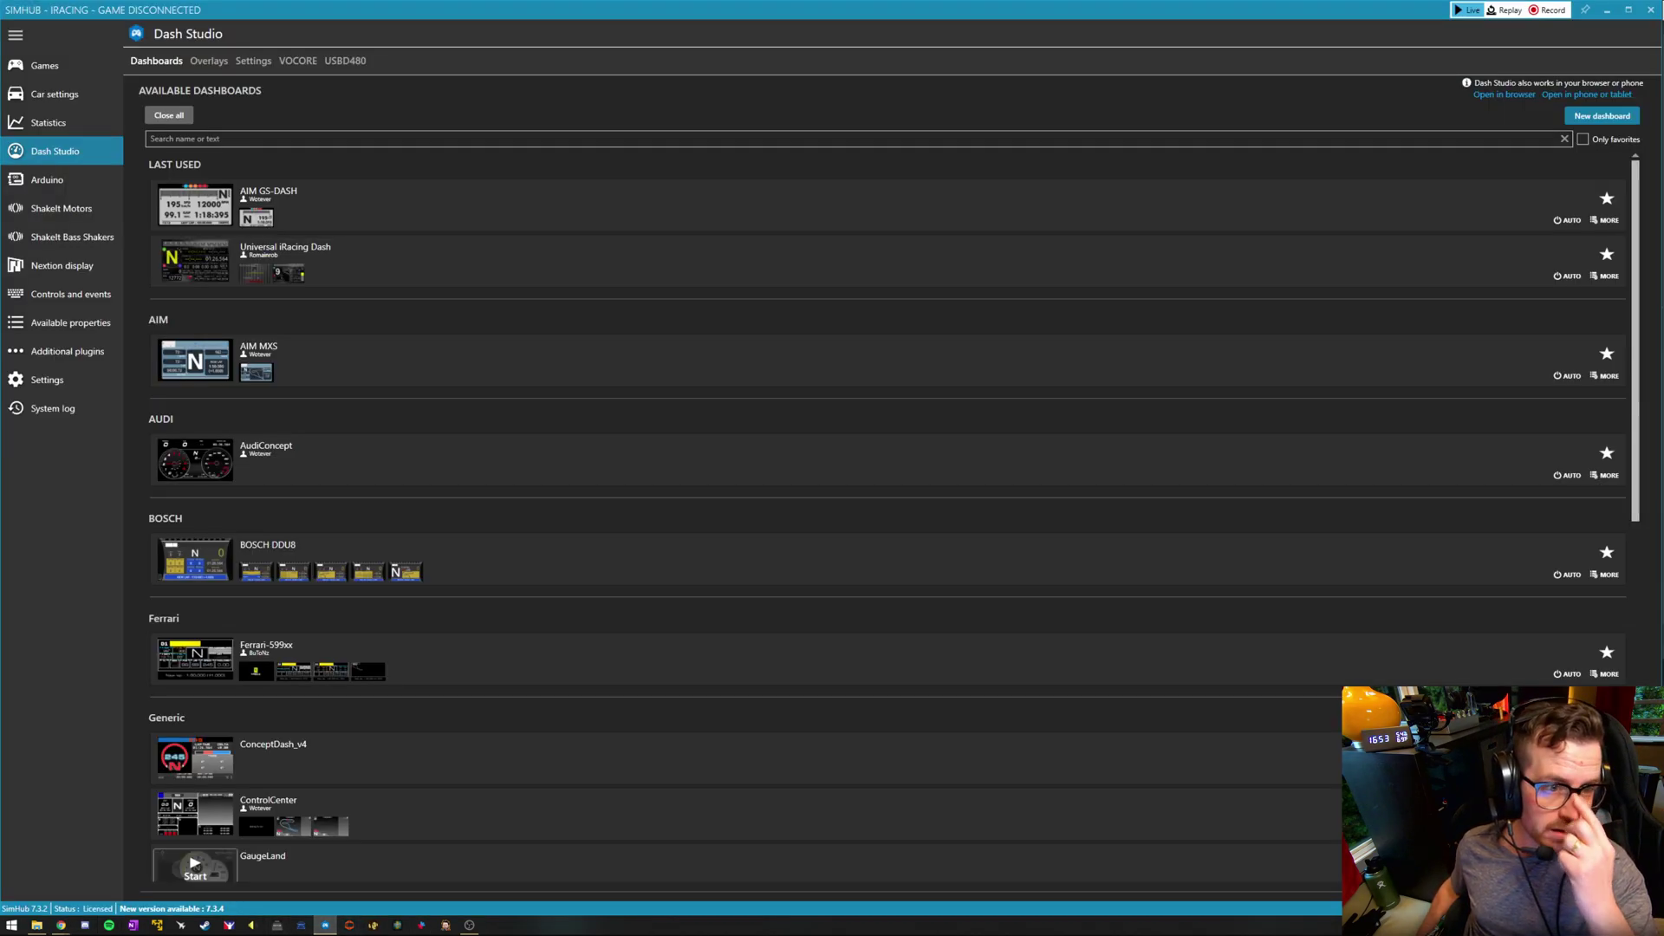
left_click(1604, 276)
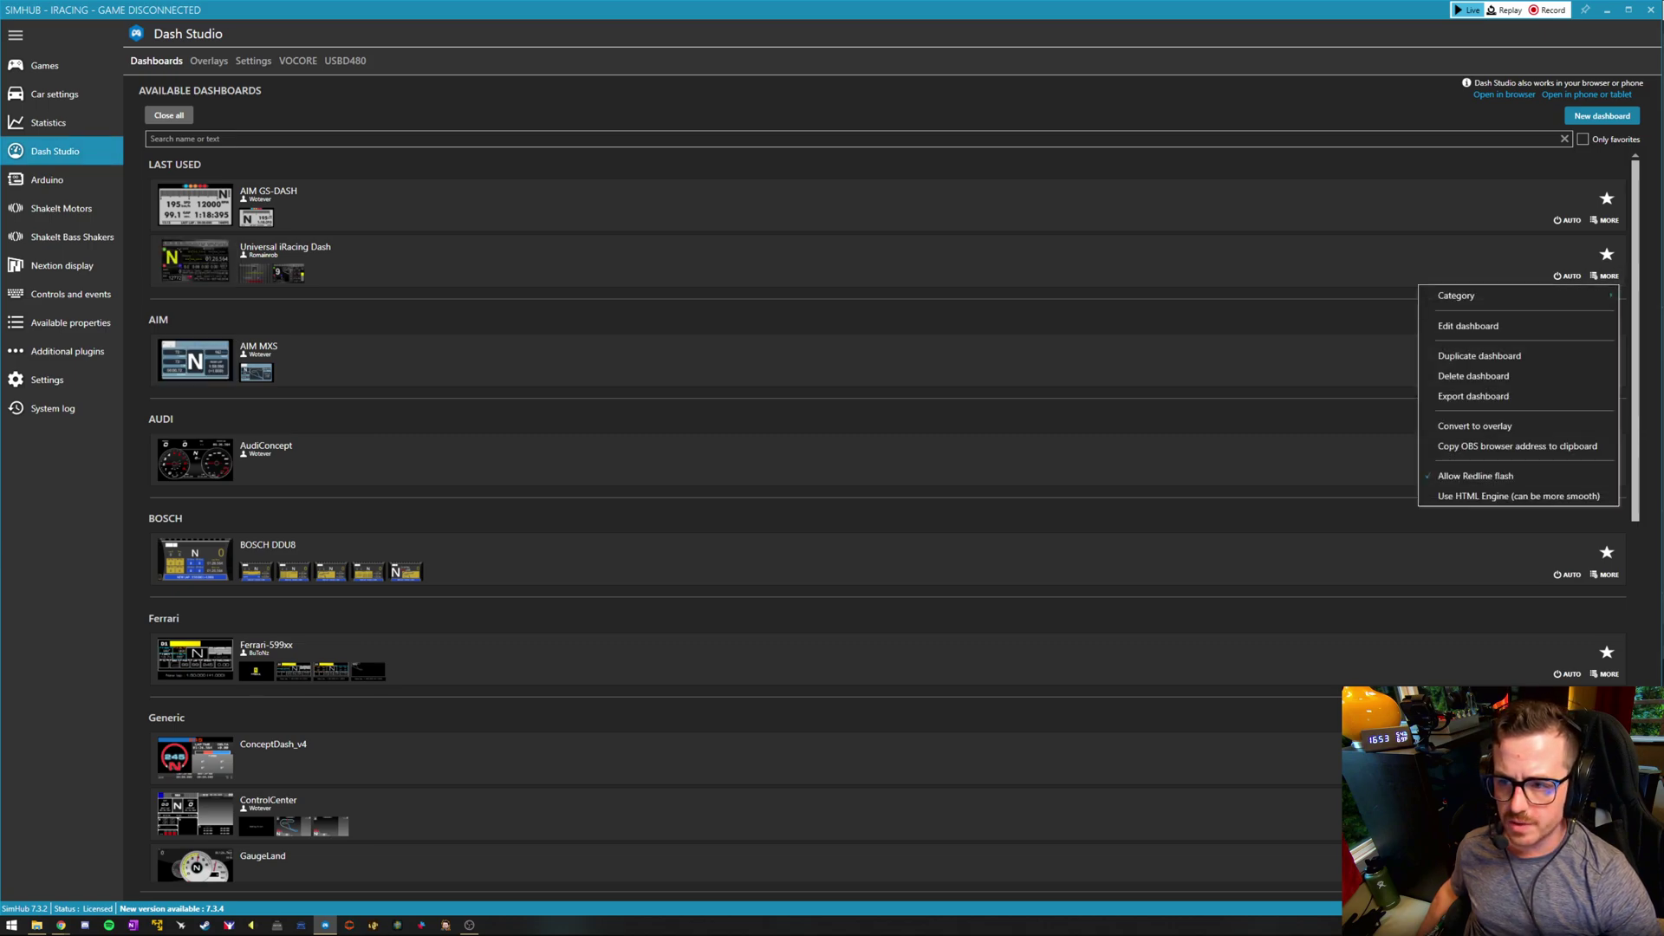
key("Escape")
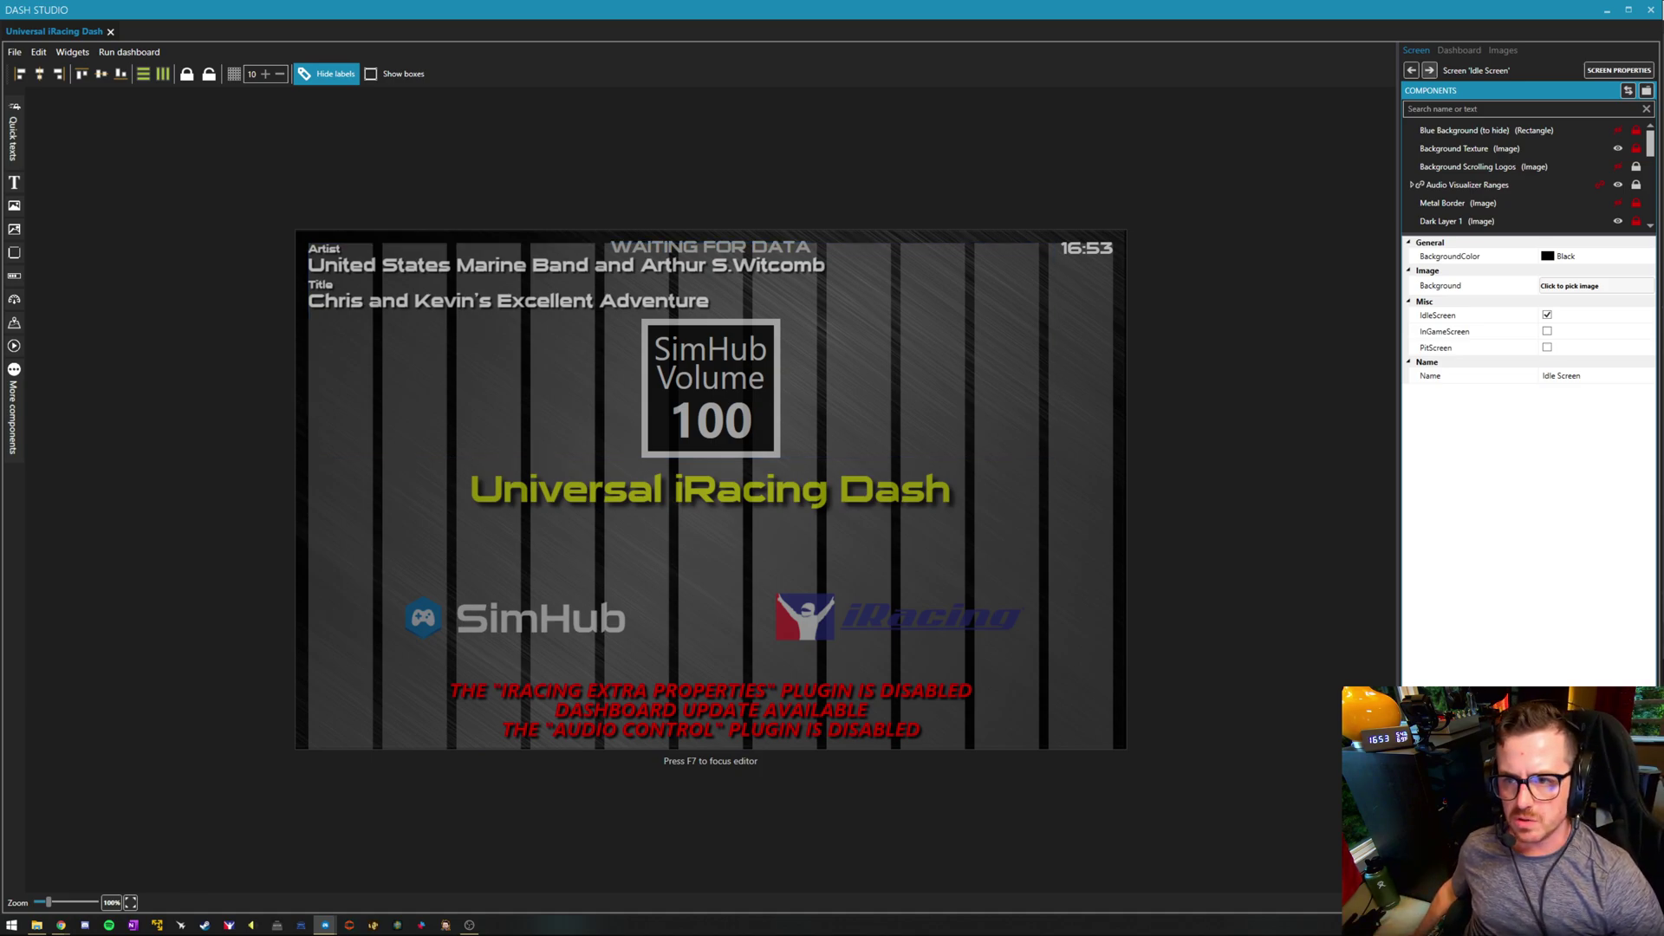
Advance the dash canvas past the Idle Screen to show gear, tyre and pit readouts
left_click(1429, 70)
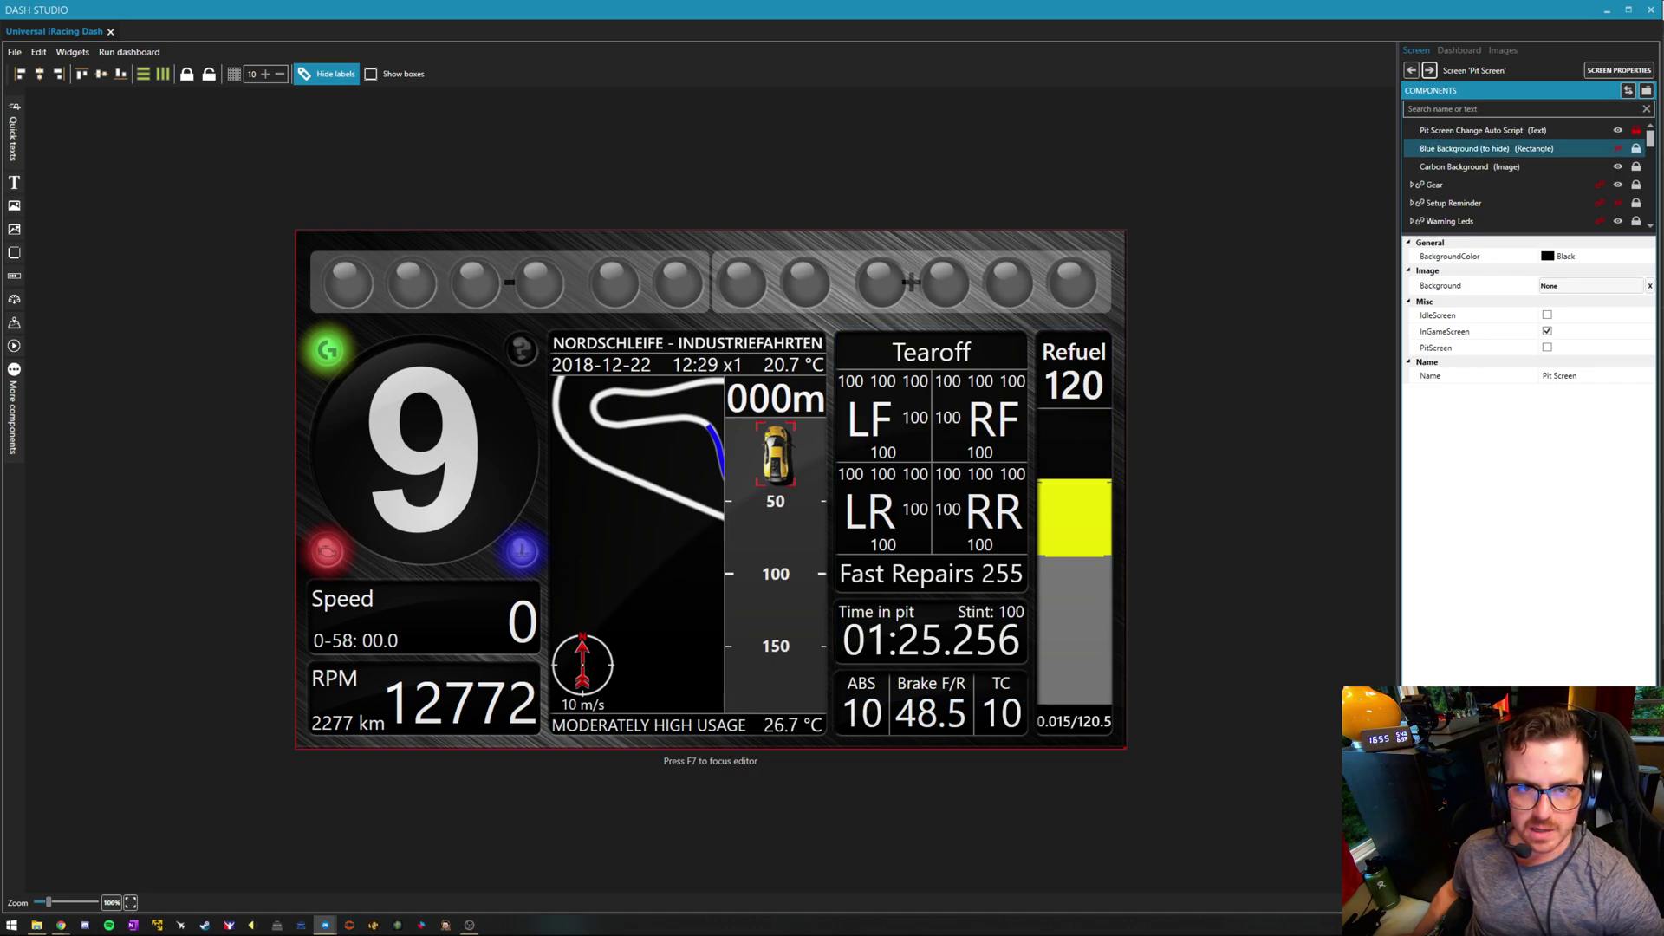
Close the editor and browse the iRacing Extra Properties plugin settings down to the Universal iRacing Dash options
left_click(1650, 10)
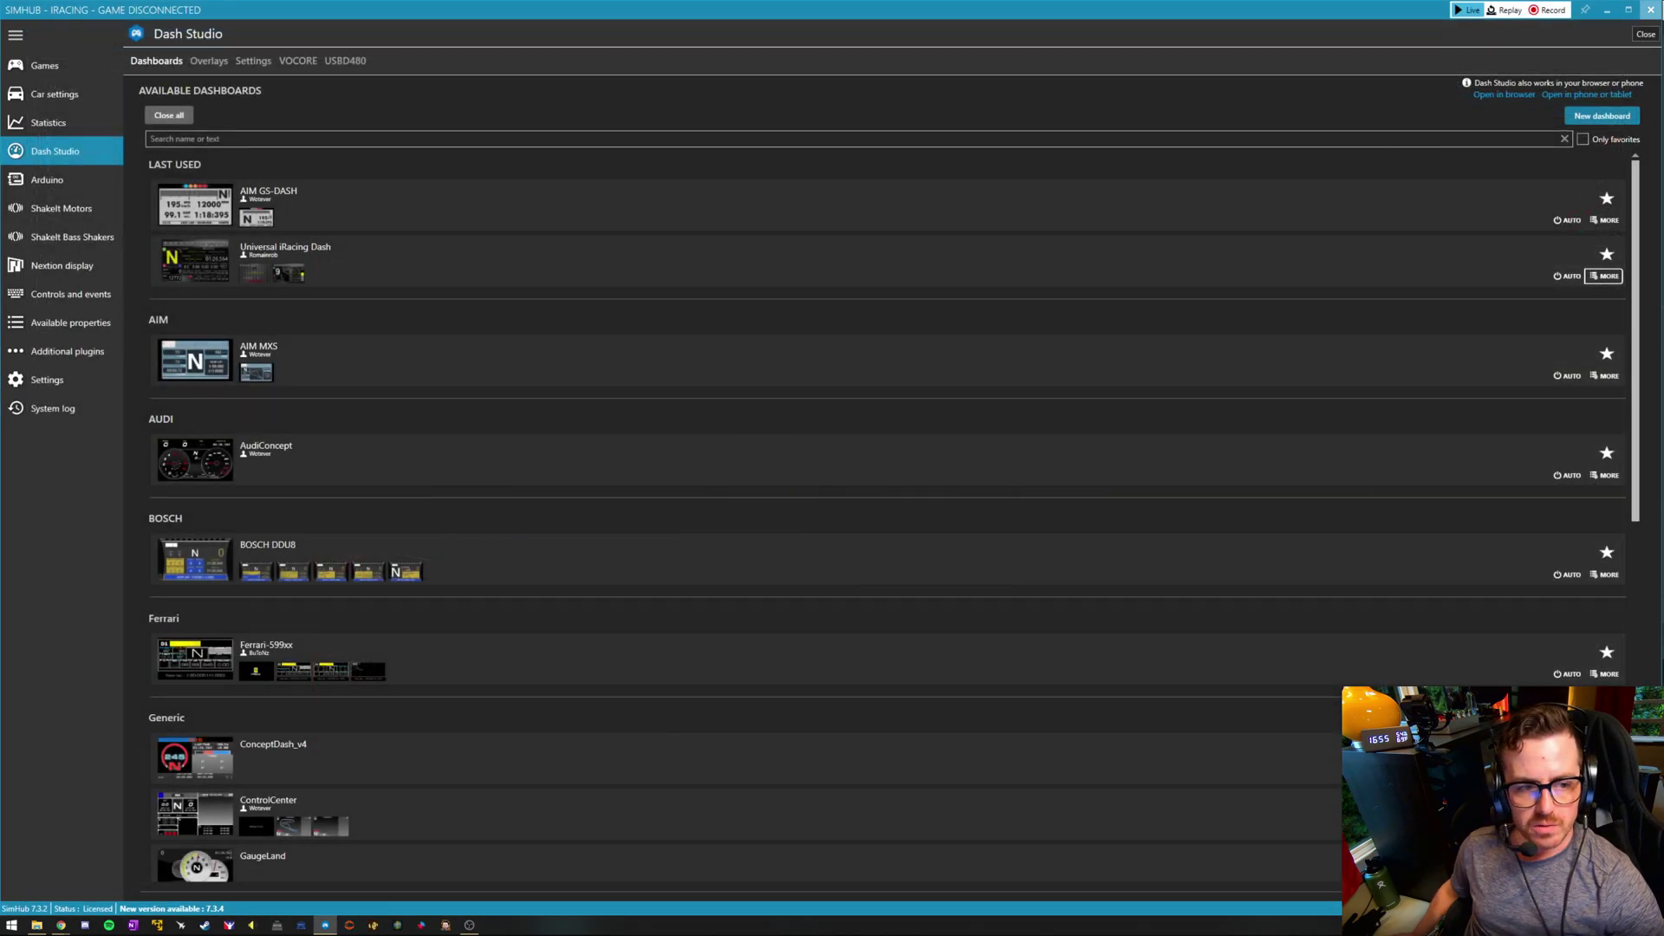
left_click(68, 351)
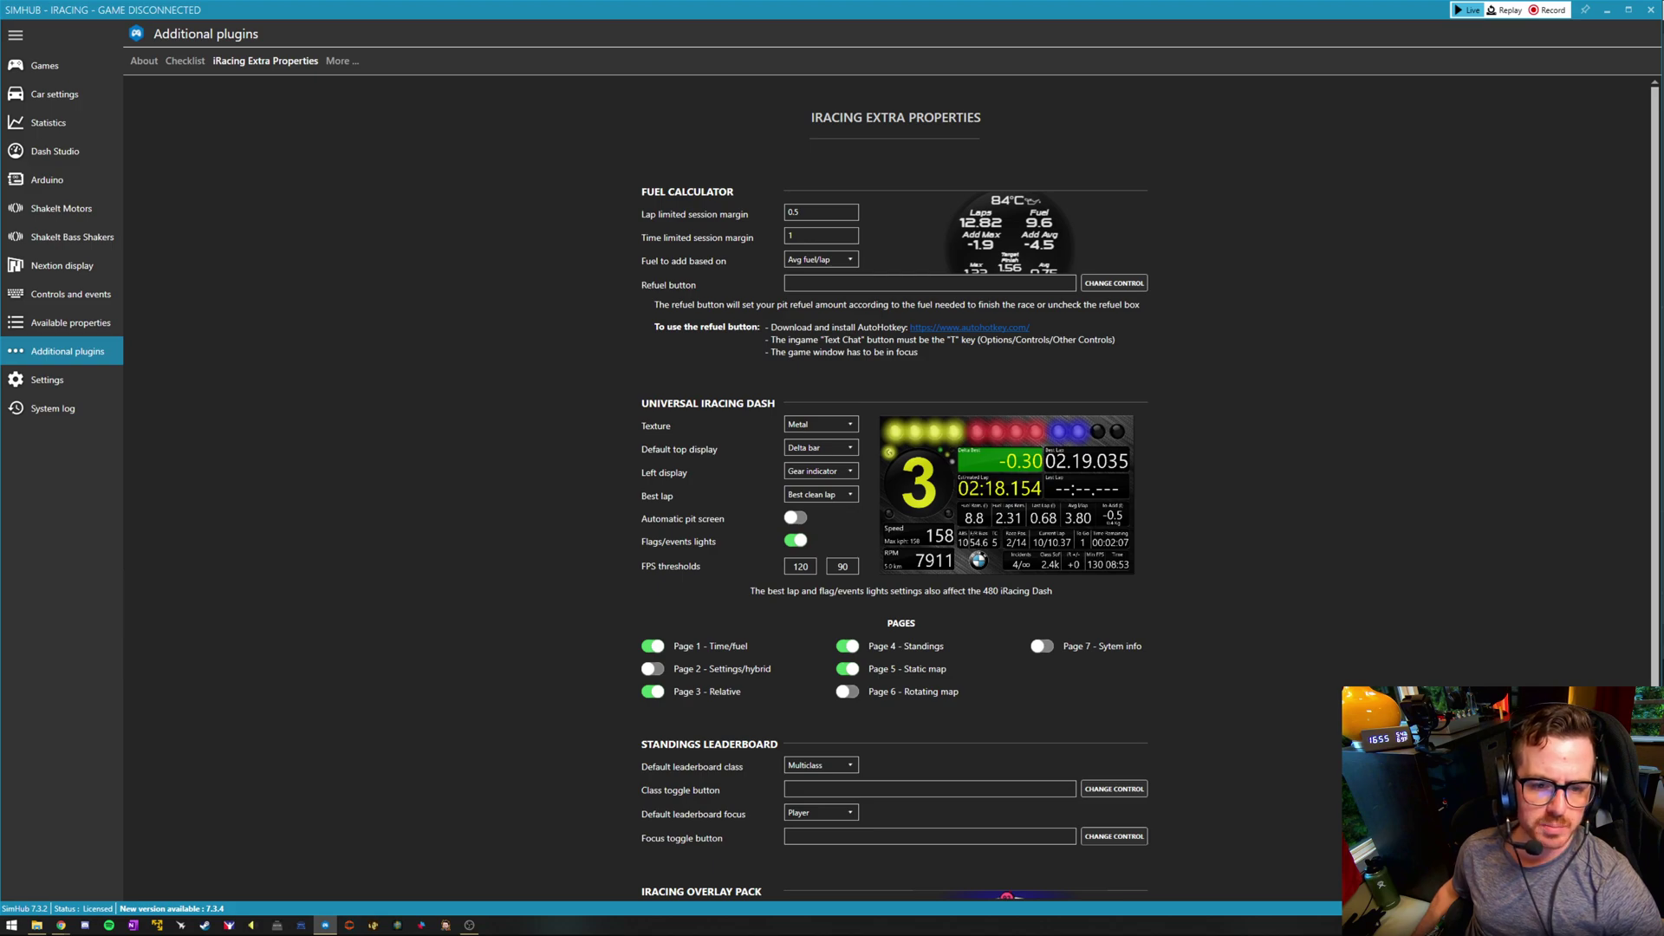
scroll(893, 485, "down", 2)
scroll(892, 485, "down", 1)
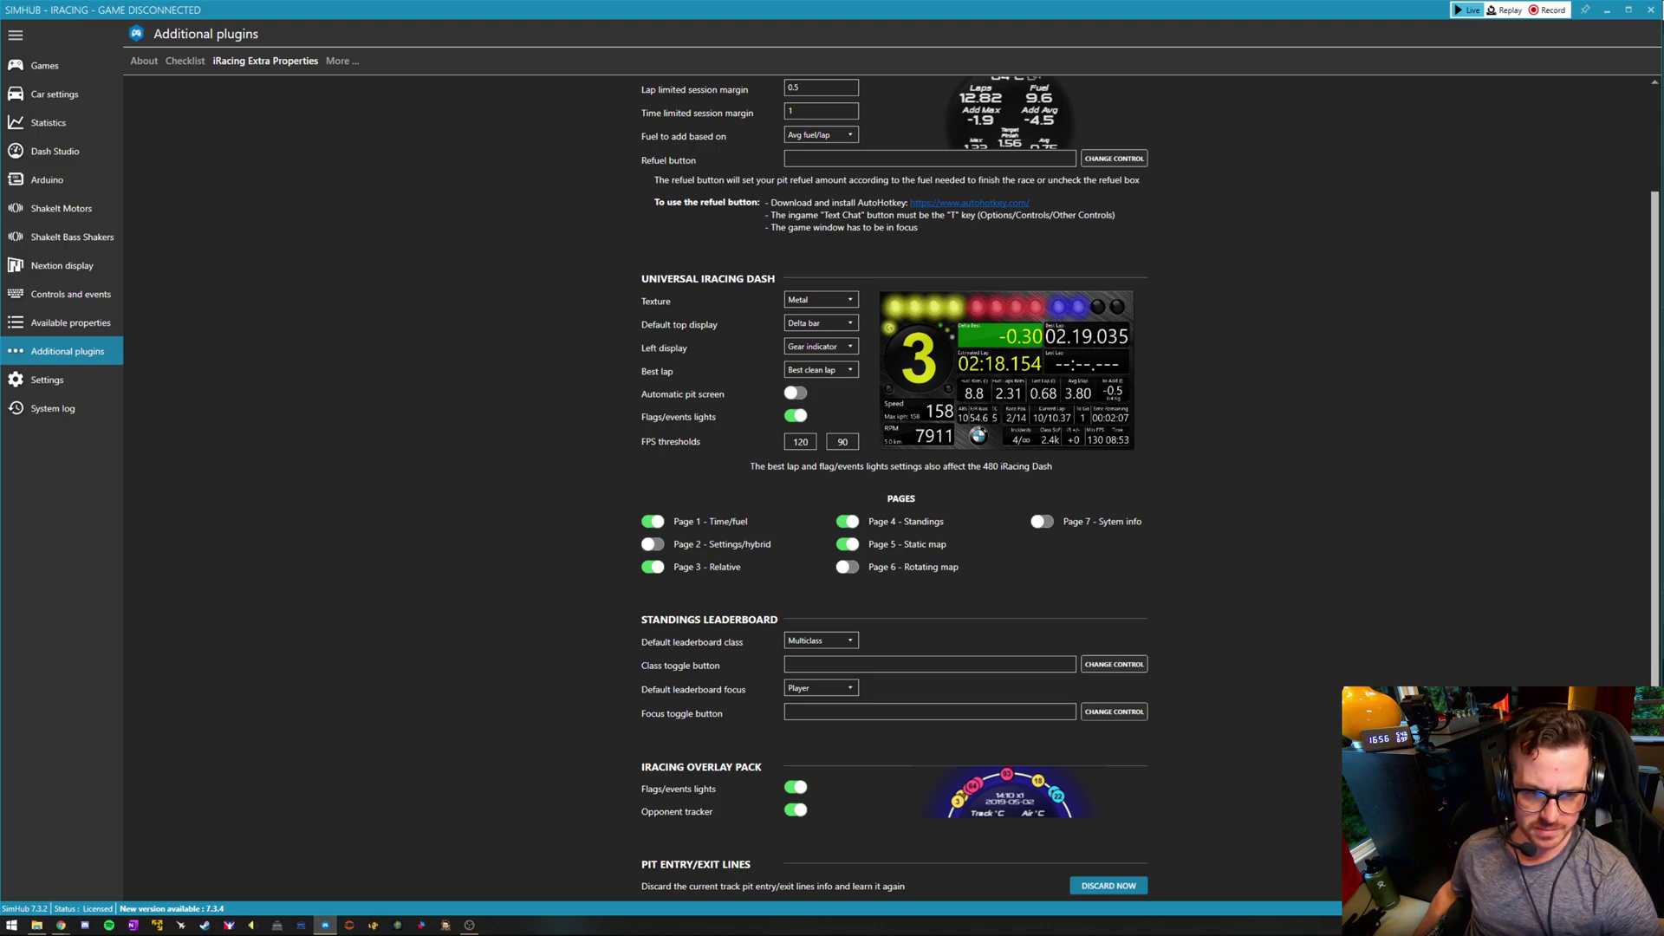
left_click(821, 369)
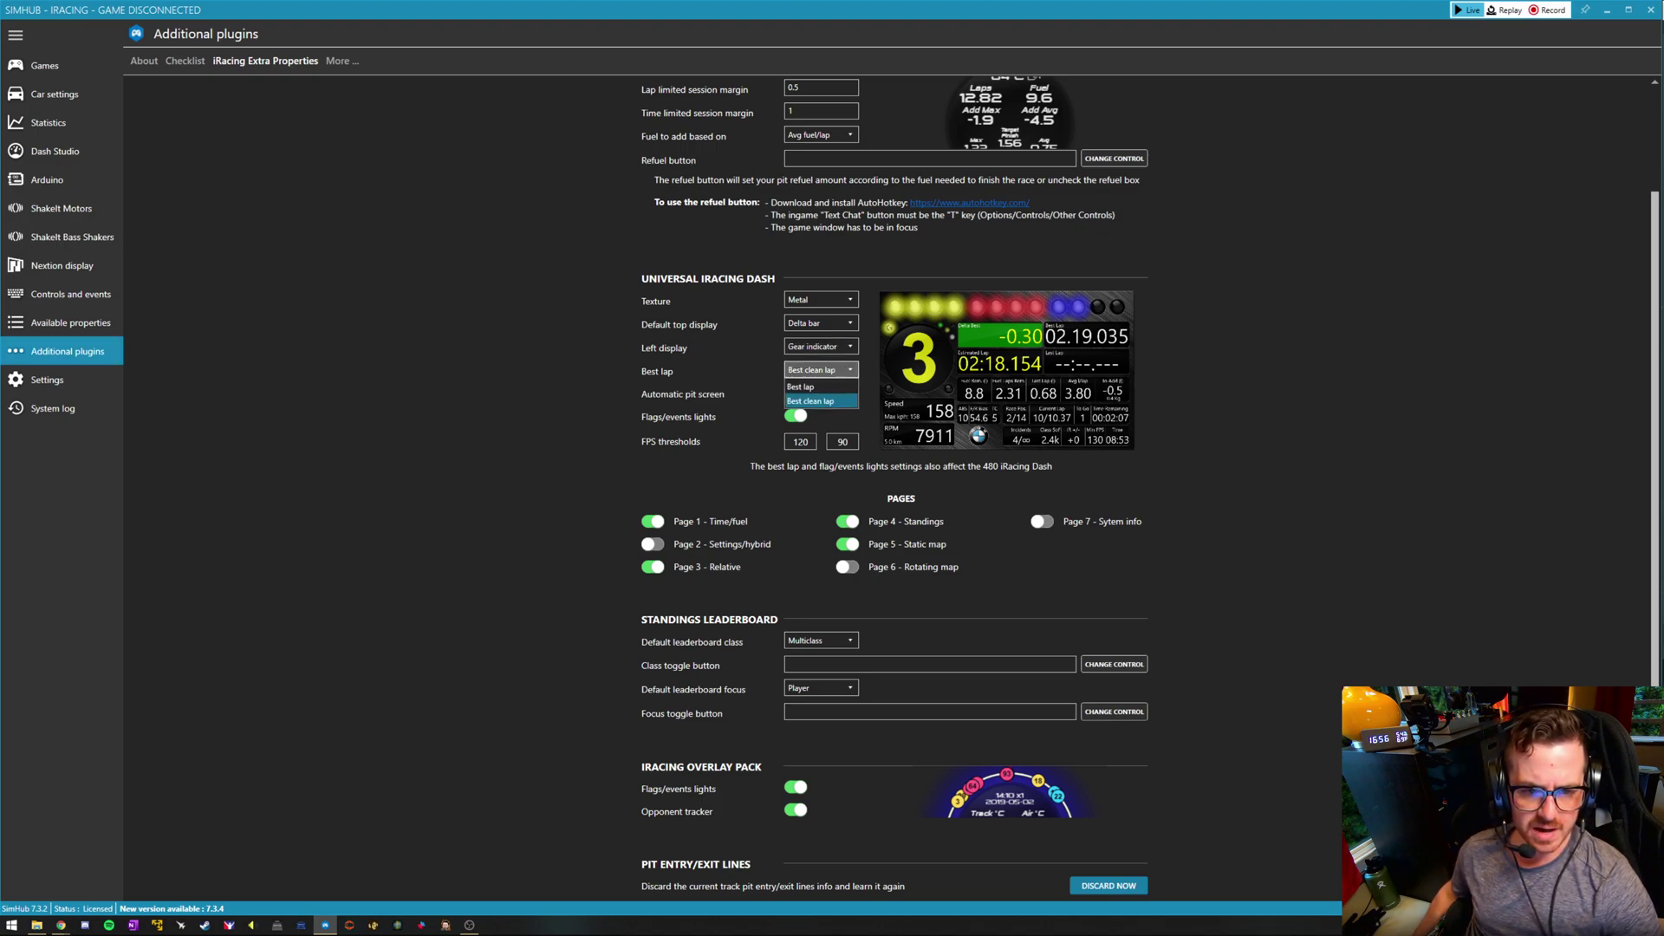
key("Escape")
scroll(893, 485, "up", 1)
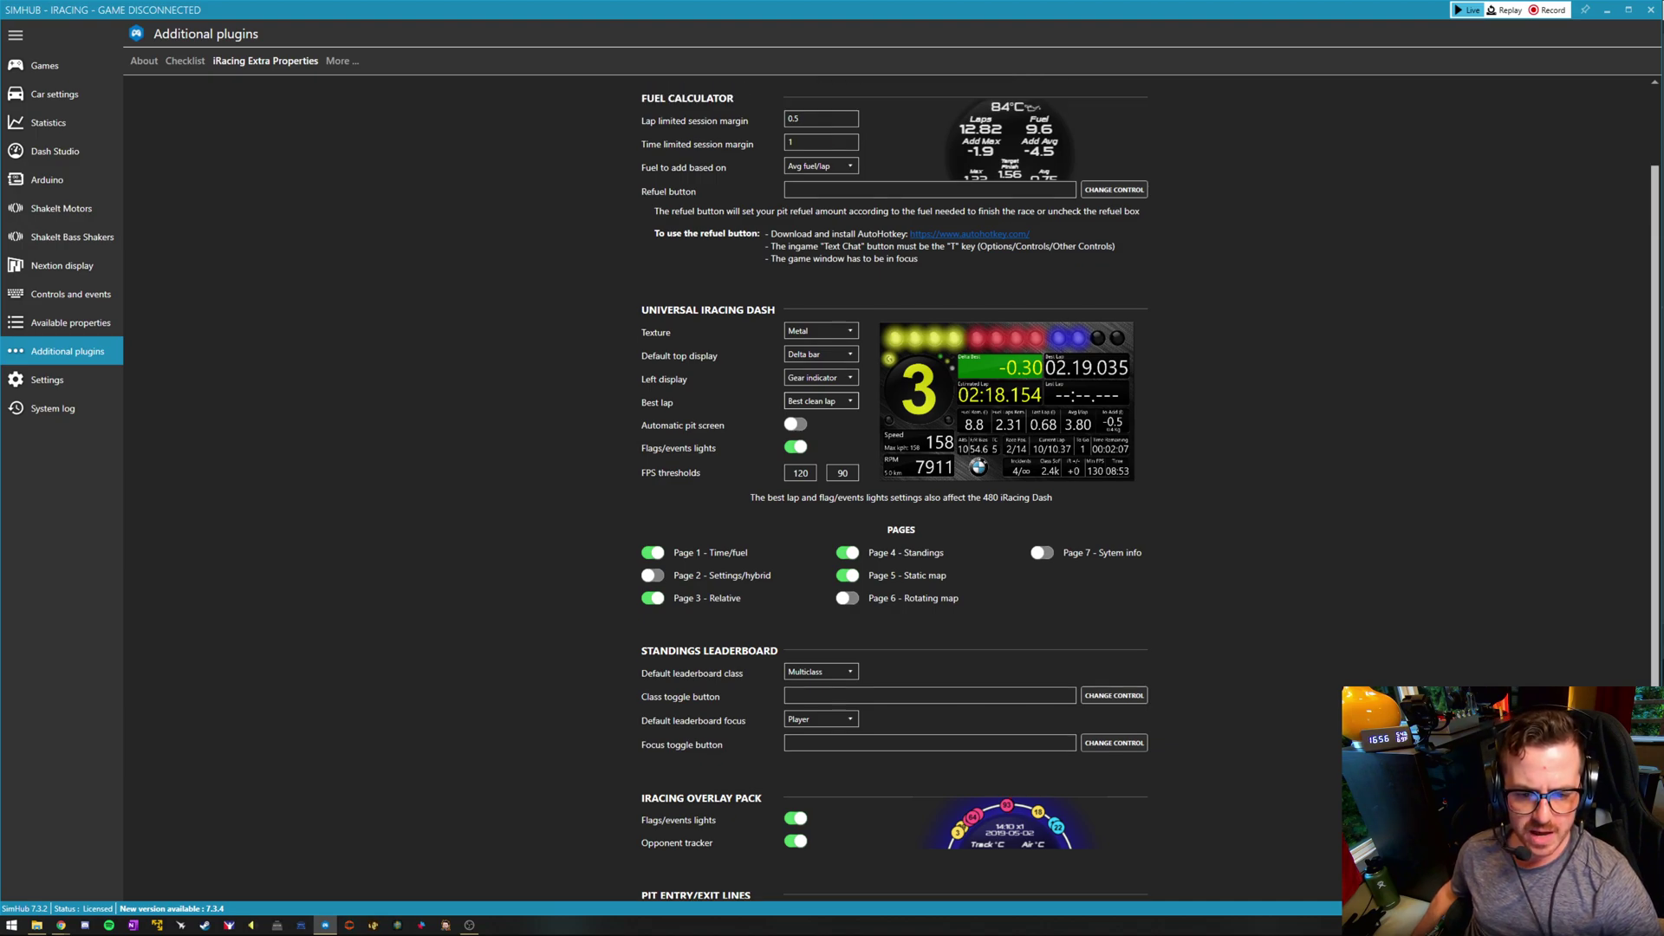
scroll(893, 486, "down", 1)
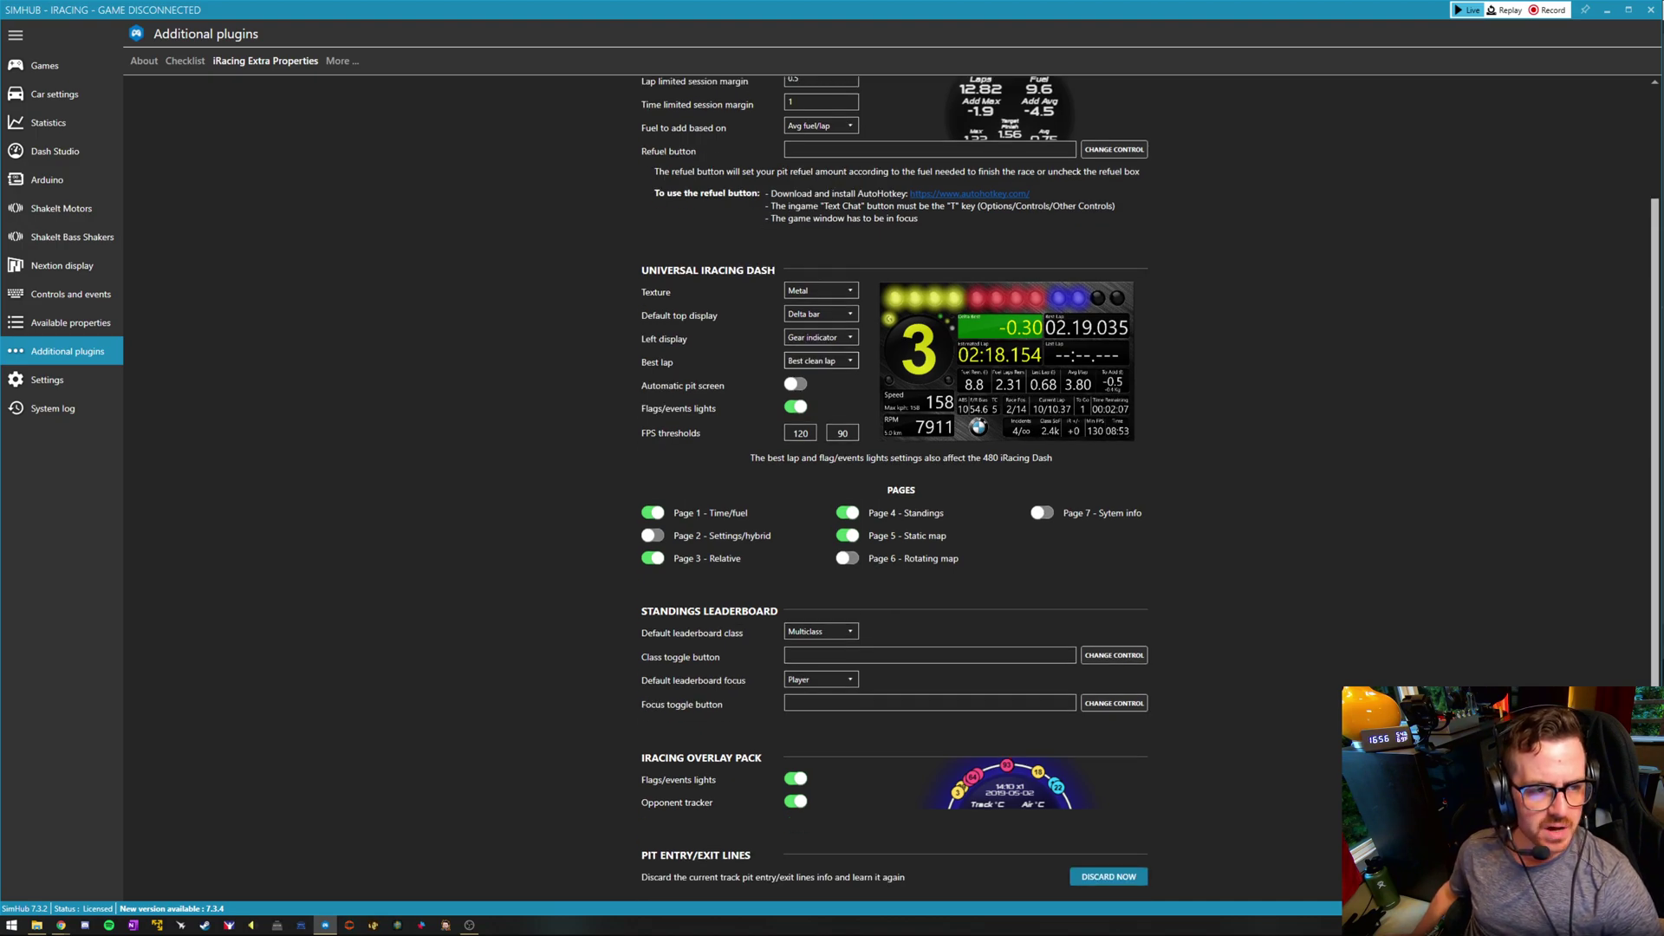